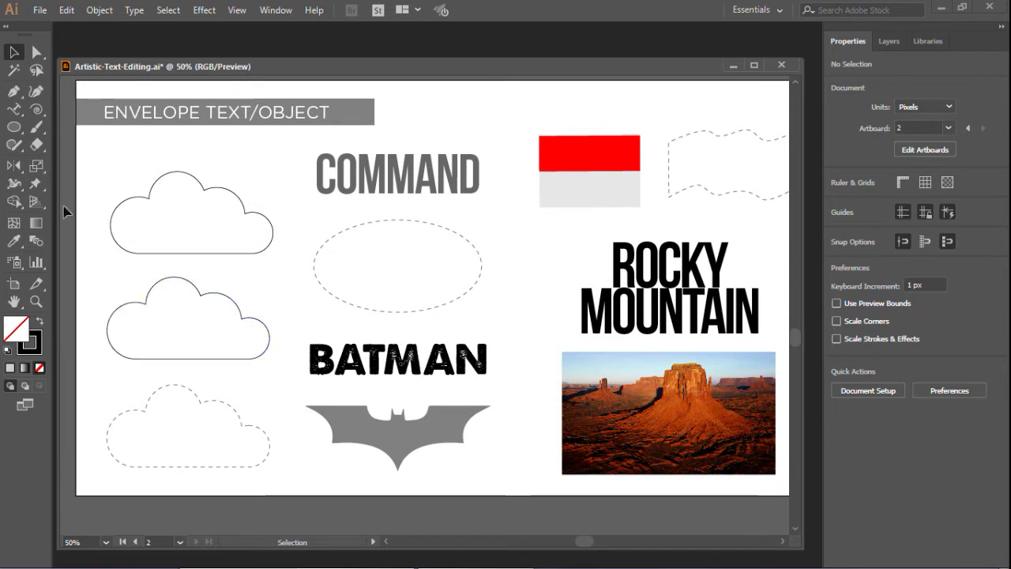
Step: Fill the dashed cloud outline with placeholder area text and set its font size to 11 pt
{"action": "left_click", "coordinate": [17, 111]}
{"action": "left_click", "coordinate": [21, 112]}
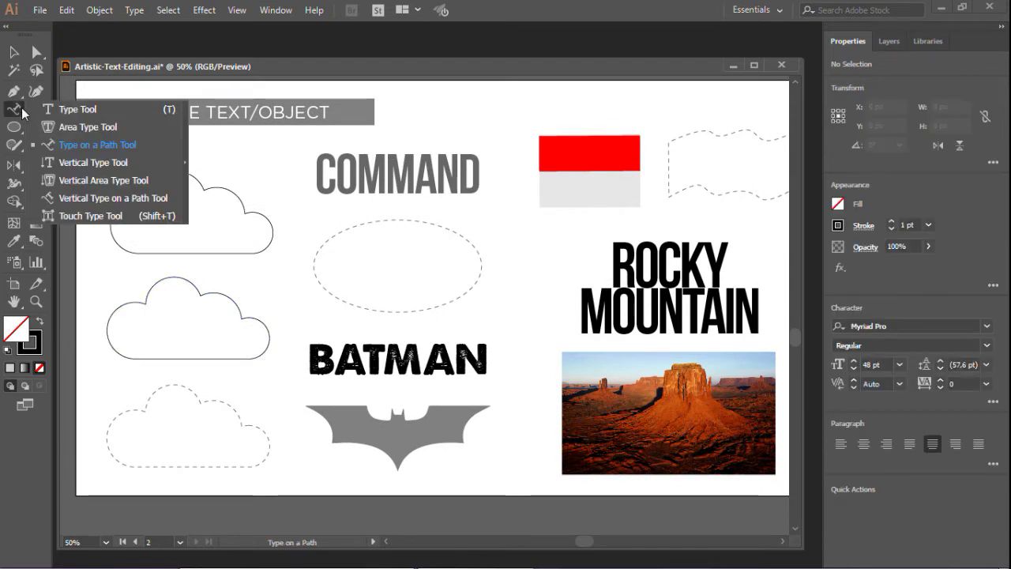
{"action": "left_click", "coordinate": [92, 127]}
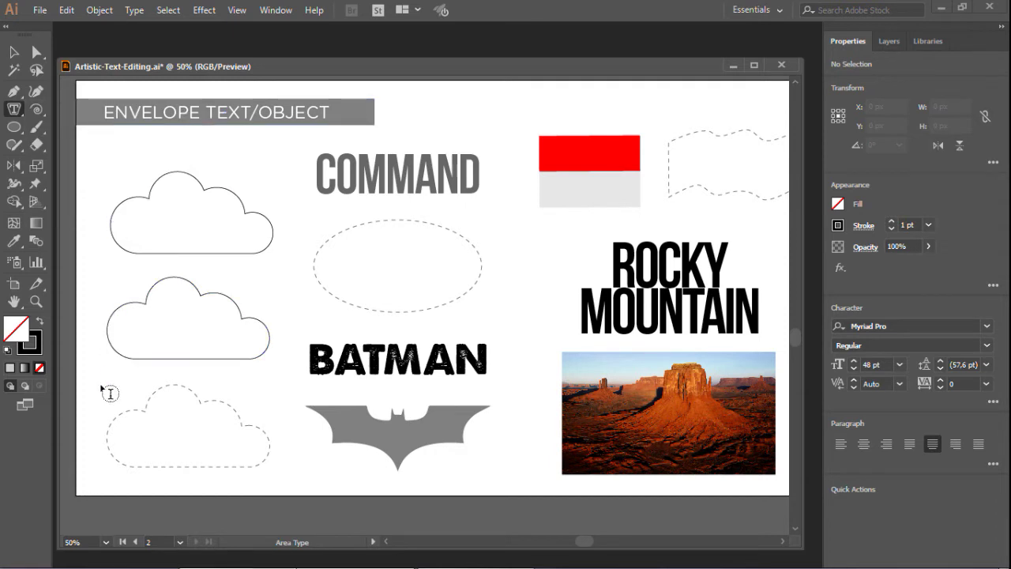
{"action": "left_click", "coordinate": [157, 400]}
{"action": "left_click", "coordinate": [899, 364]}
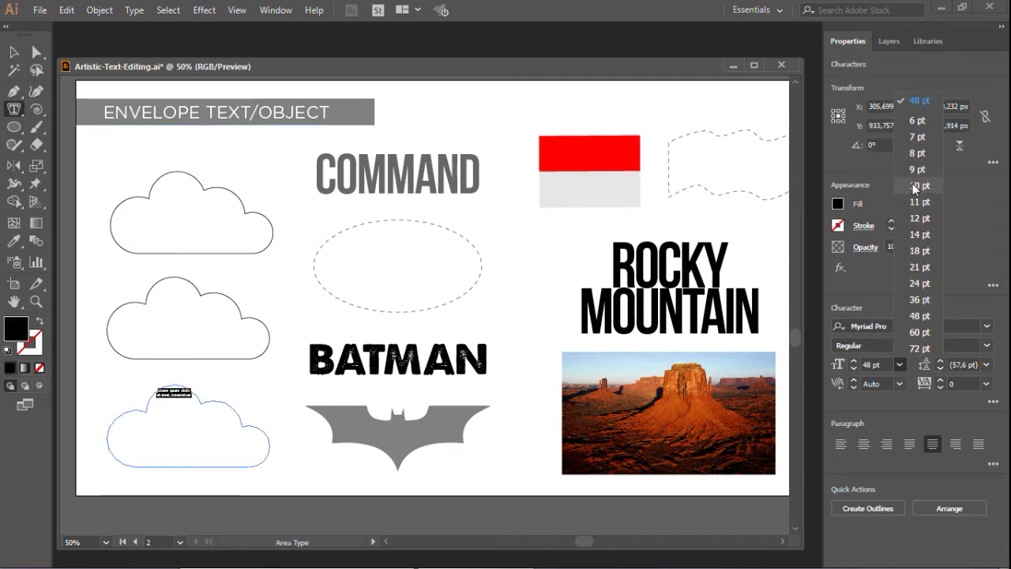
{"action": "left_click", "coordinate": [919, 205]}
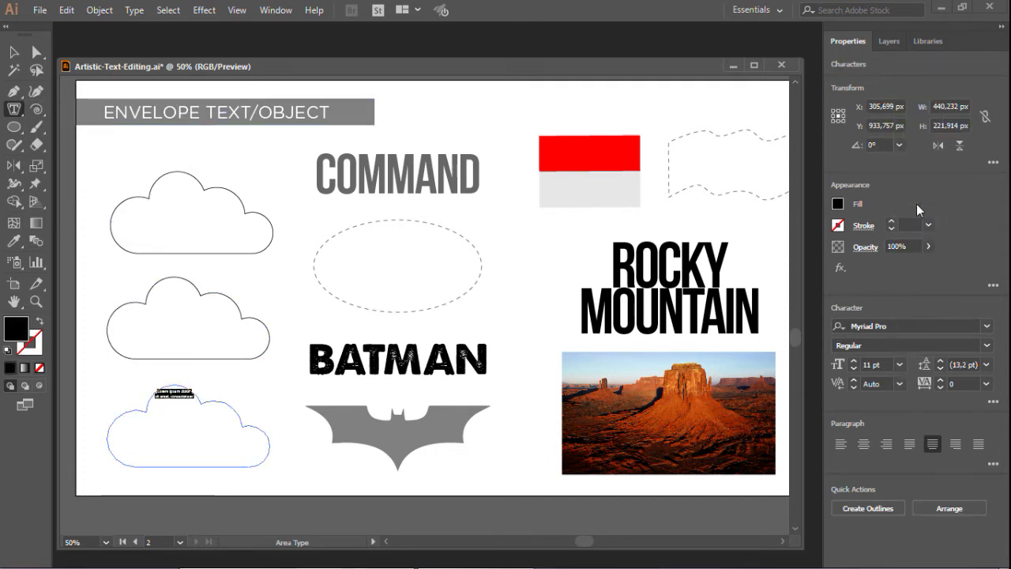
{"action": "key", "text": "Escape"}
{"action": "left_click", "coordinate": [668, 254]}
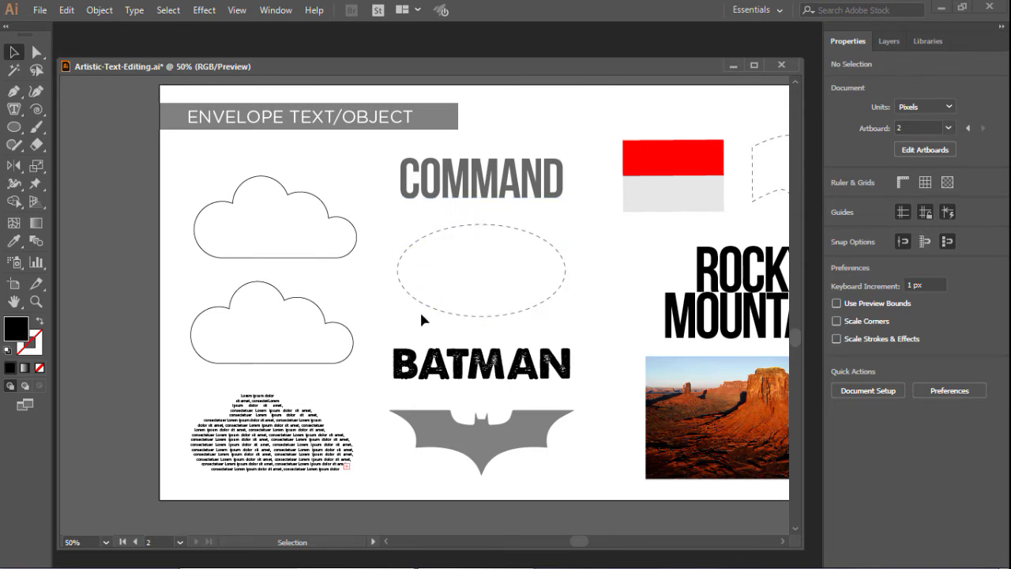
Step: Move the COMMAND text onto the dashed ellipse and bring the ellipse to the front
{"action": "left_click_drag", "start_coordinate": [433, 203], "coordinate": [433, 295]}
{"action": "left_click", "coordinate": [512, 231]}
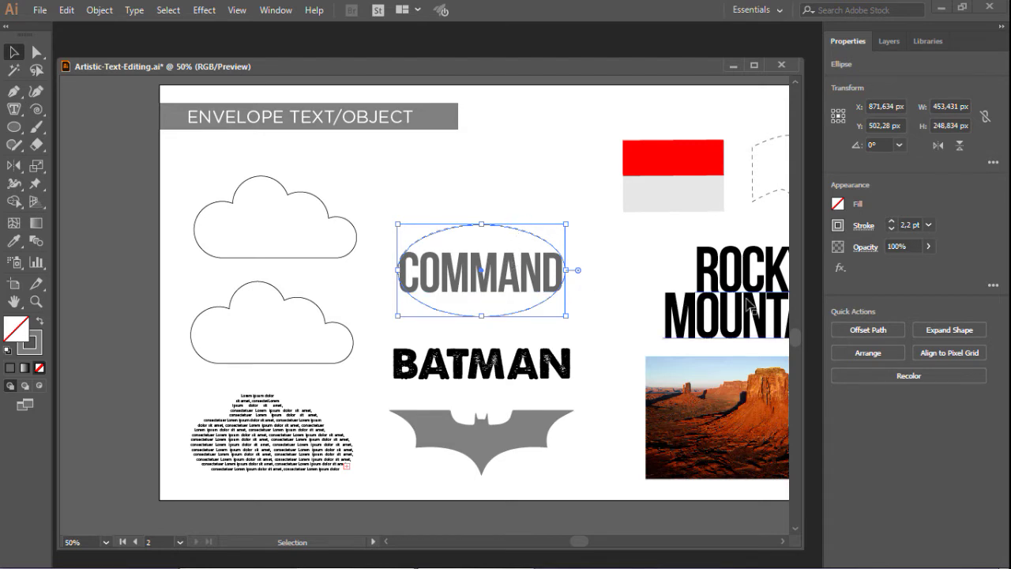
{"action": "left_click", "coordinate": [875, 359]}
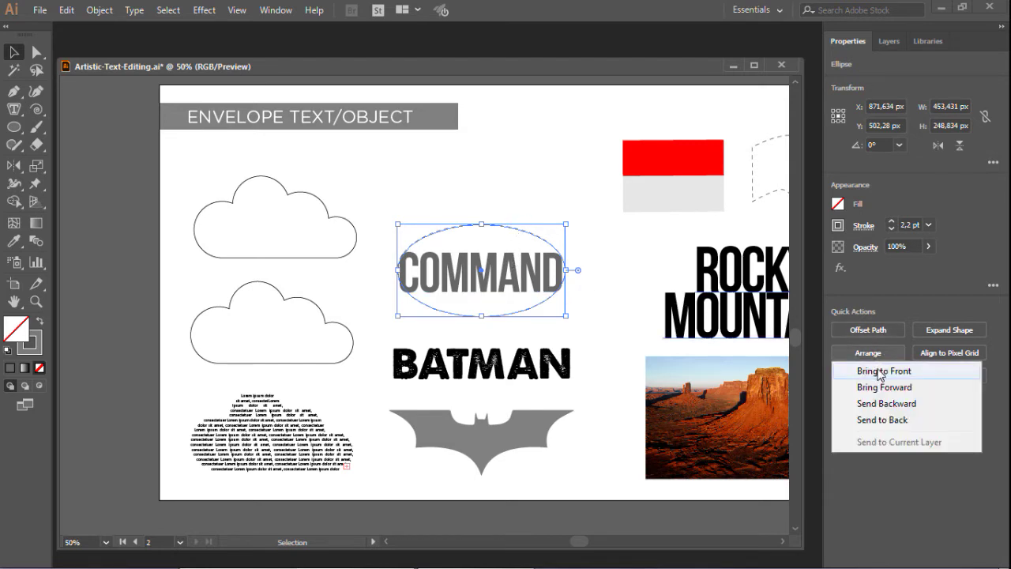
{"action": "left_click", "coordinate": [883, 371]}
{"action": "left_click", "coordinate": [613, 241]}
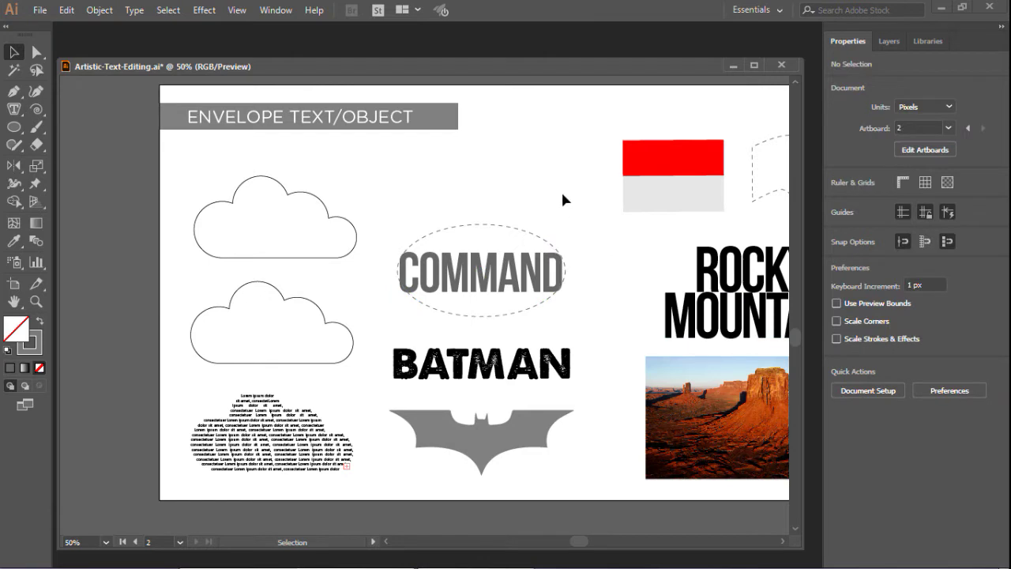
Step: Envelope-distort the COMMAND text into the ellipse using Make with Top Object
{"action": "left_click_drag", "start_coordinate": [529, 264], "coordinate": [513, 284]}
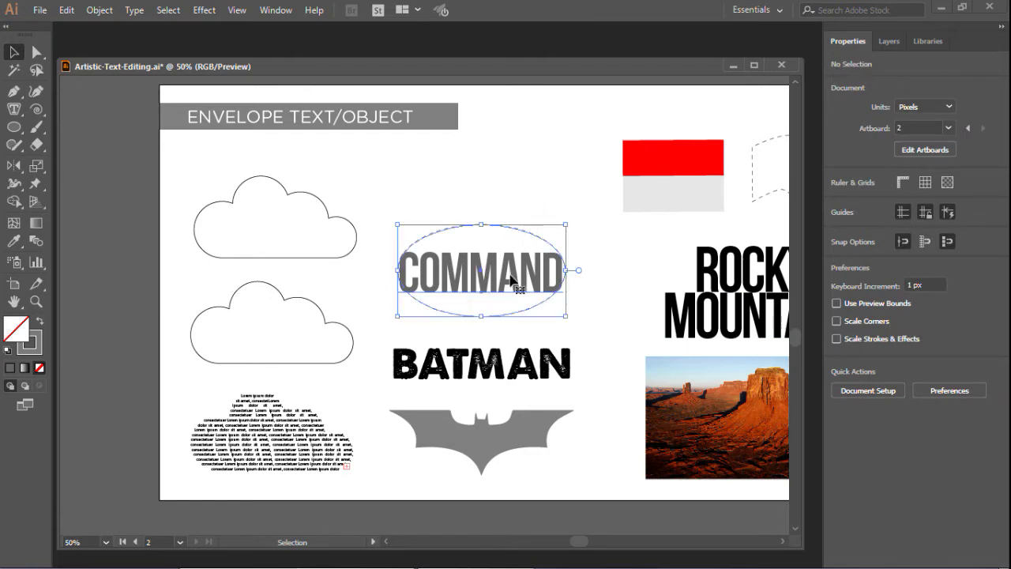
{"action": "left_click", "coordinate": [99, 10]}
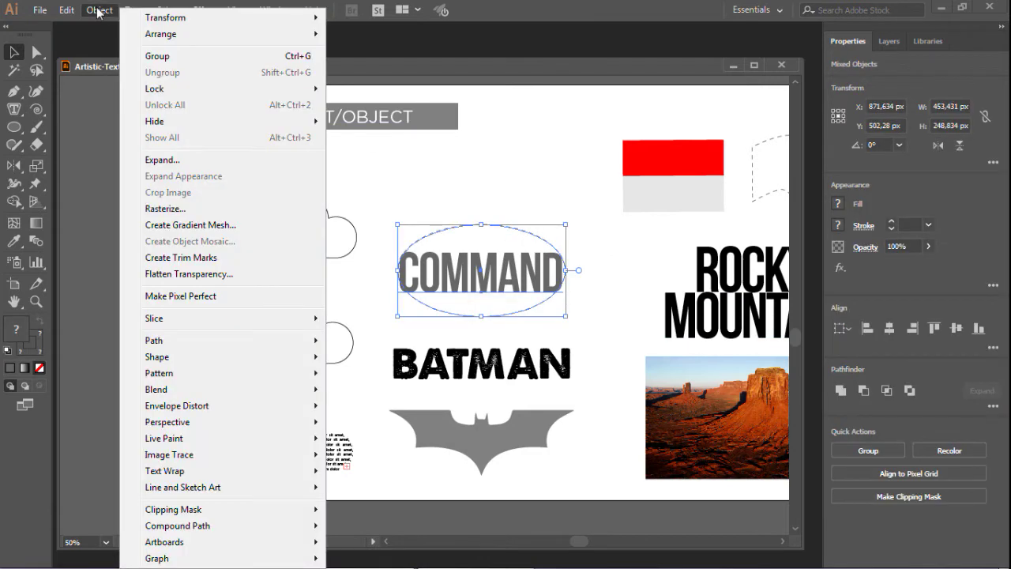
{"action": "mouse_move", "coordinate": [184, 409]}
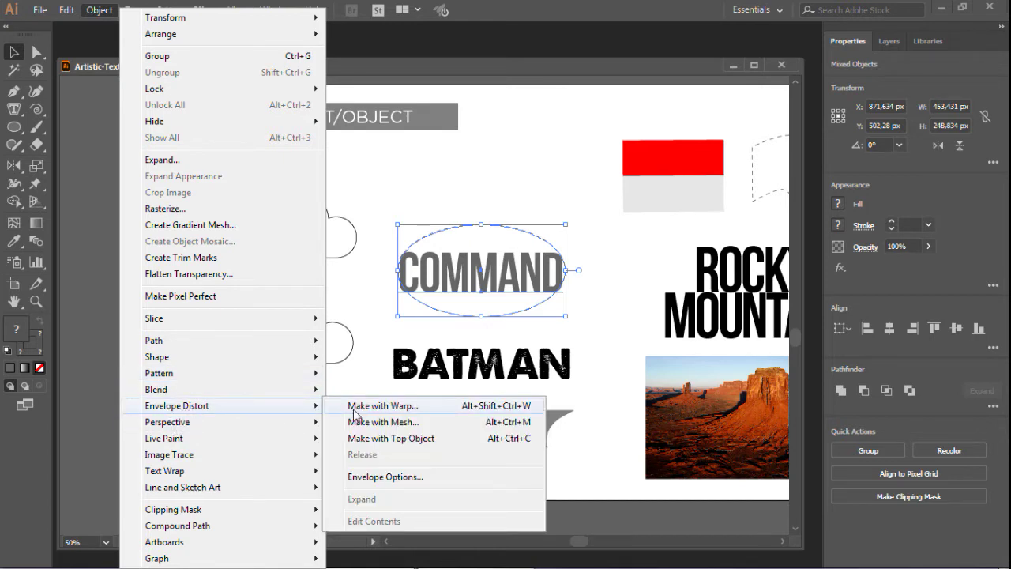
{"action": "left_click", "coordinate": [418, 444]}
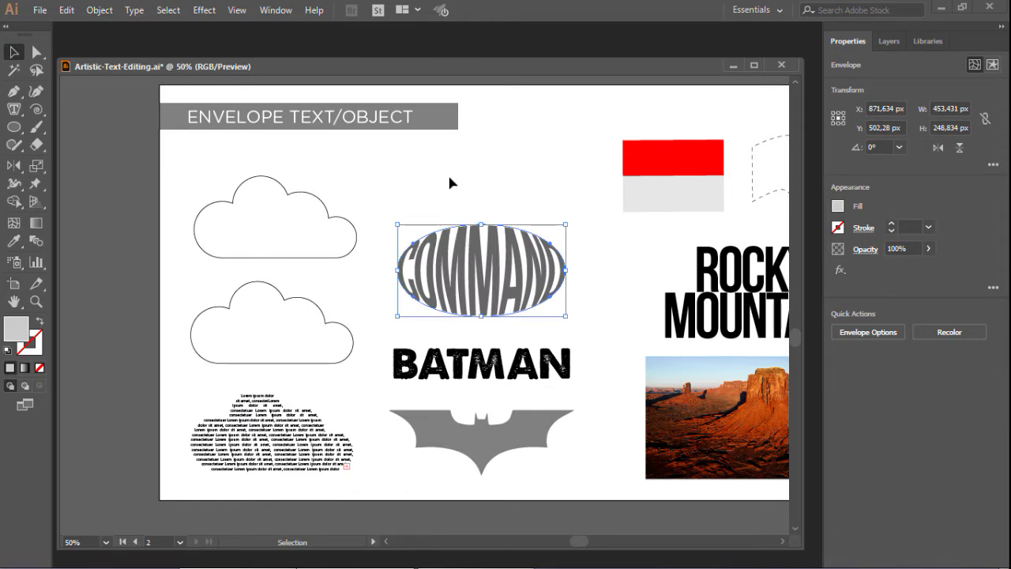
{"action": "left_click", "coordinate": [503, 156]}
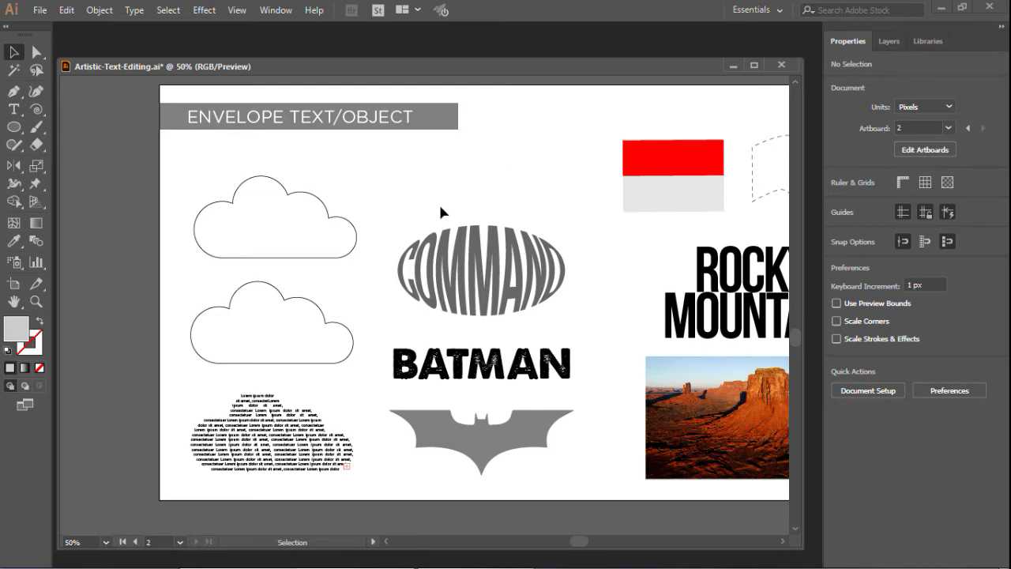
Step: Edit the text inside the elliptical envelope to read "THE COMMAND" and exit isolation mode
{"action": "left_click", "coordinate": [474, 268]}
{"action": "double_click", "coordinate": [473, 266]}
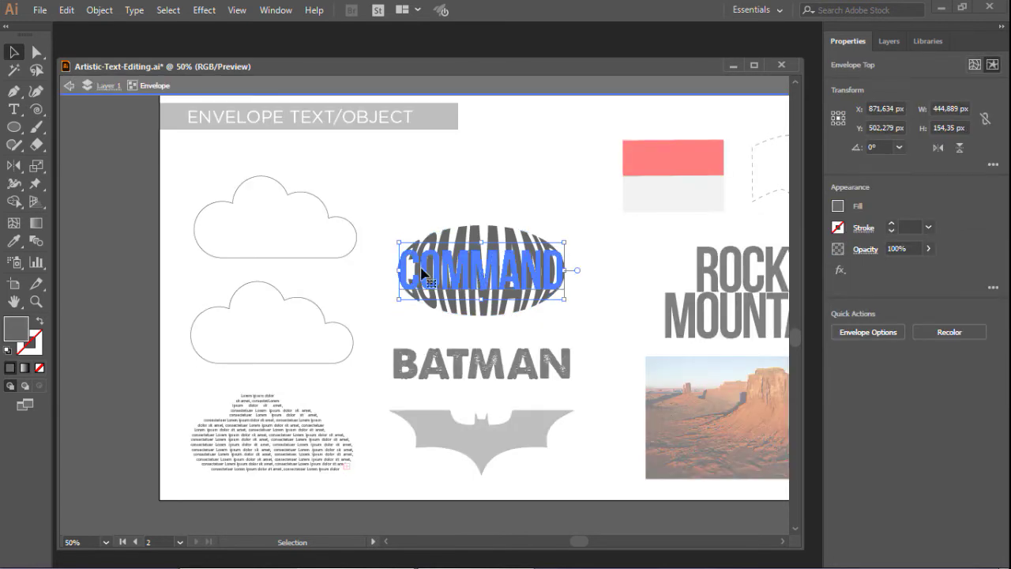
{"action": "left_click", "coordinate": [13, 109]}
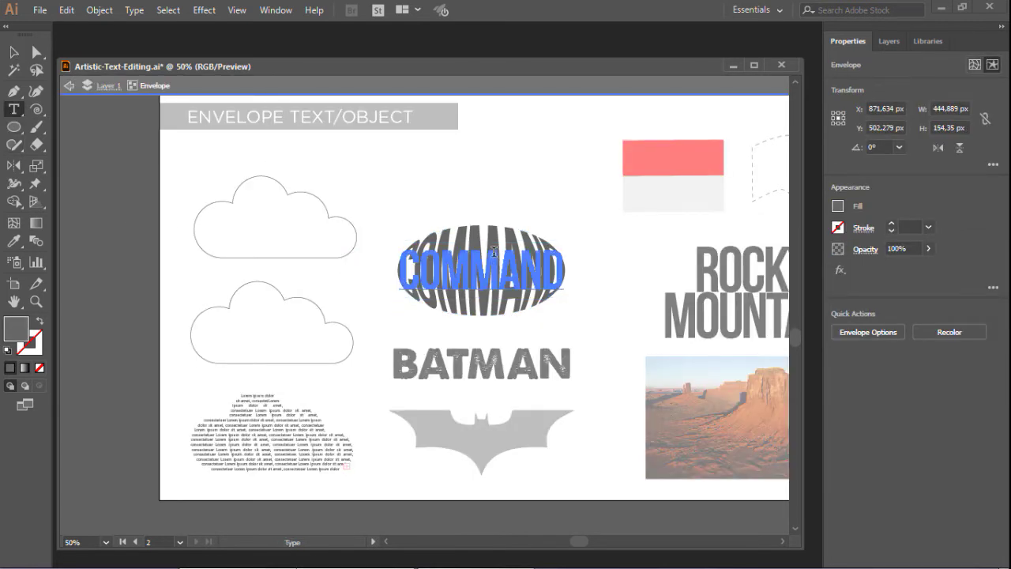
{"action": "left_click", "coordinate": [418, 271]}
{"action": "type", "text": "THE"}
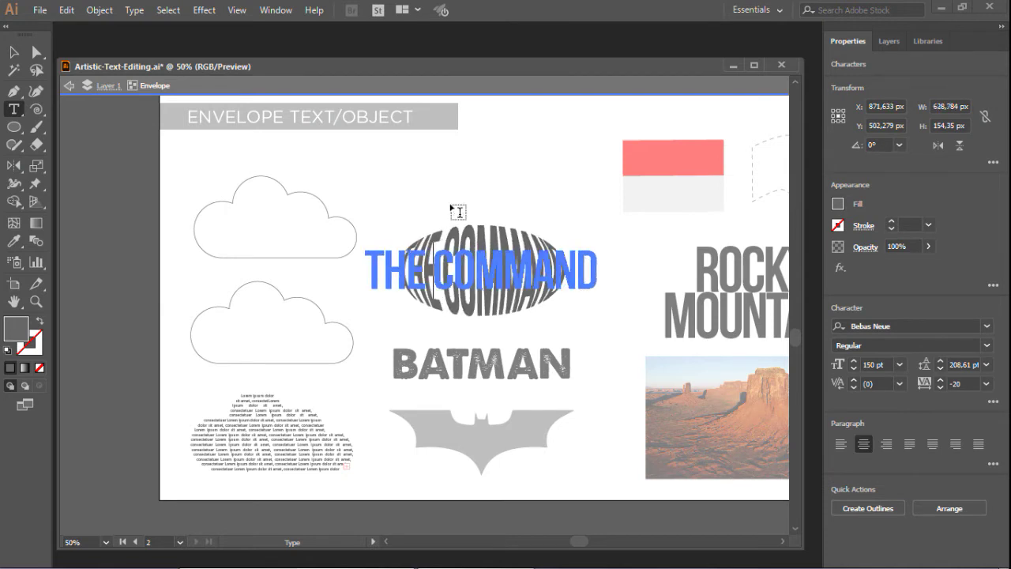
{"action": "left_click", "coordinate": [70, 87]}
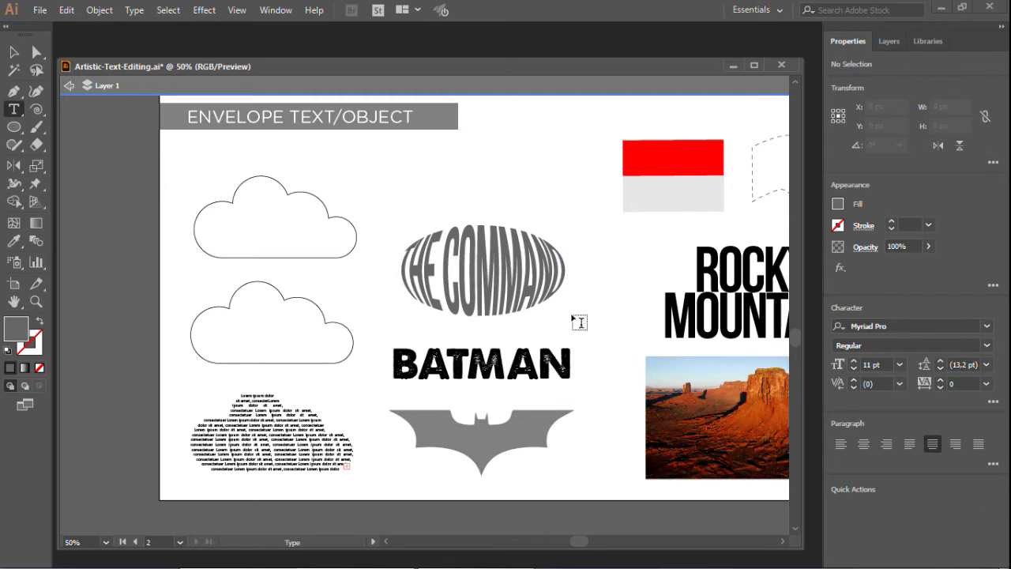
{"action": "key", "text": "v"}
{"action": "left_click", "coordinate": [70, 85]}
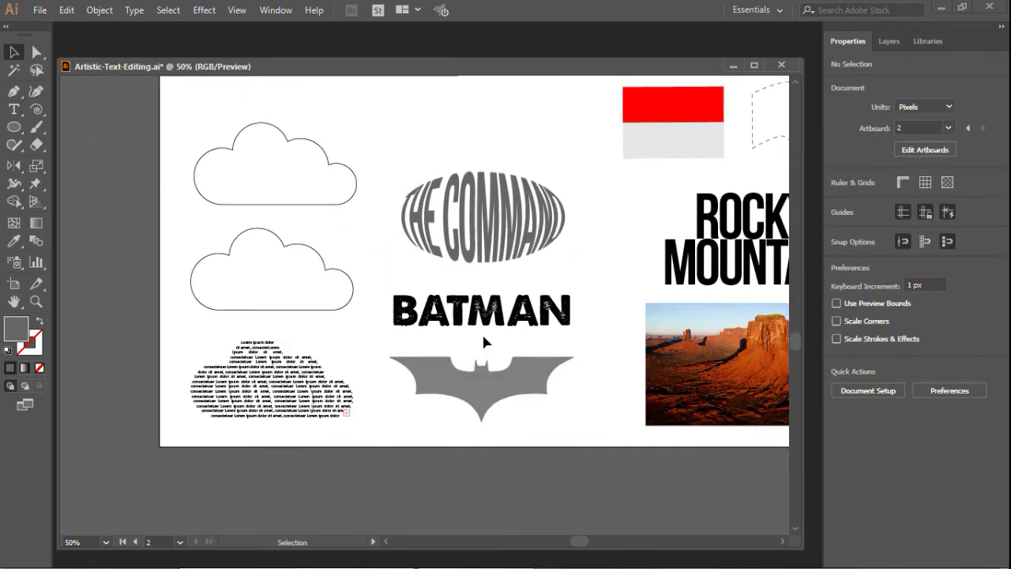
Step: Move the BATMAN text behind the grey bat shape and envelope-distort it with the bat as top object
{"action": "scroll", "coordinate": [484, 341], "scroll_direction": "down", "scroll_amount": 2}
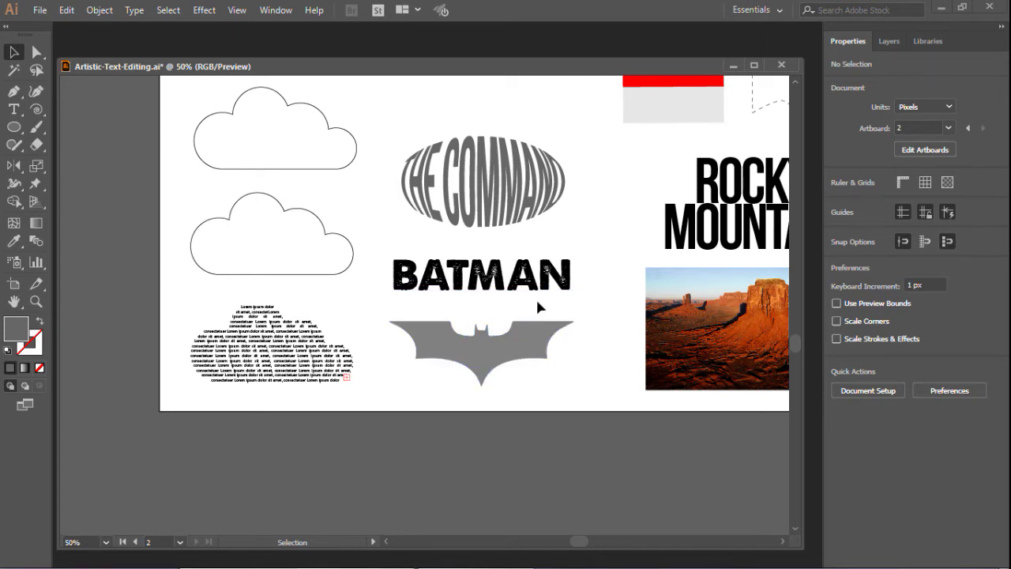
{"action": "left_click_drag", "start_coordinate": [544, 289], "coordinate": [544, 355]}
{"action": "left_click", "coordinate": [601, 291]}
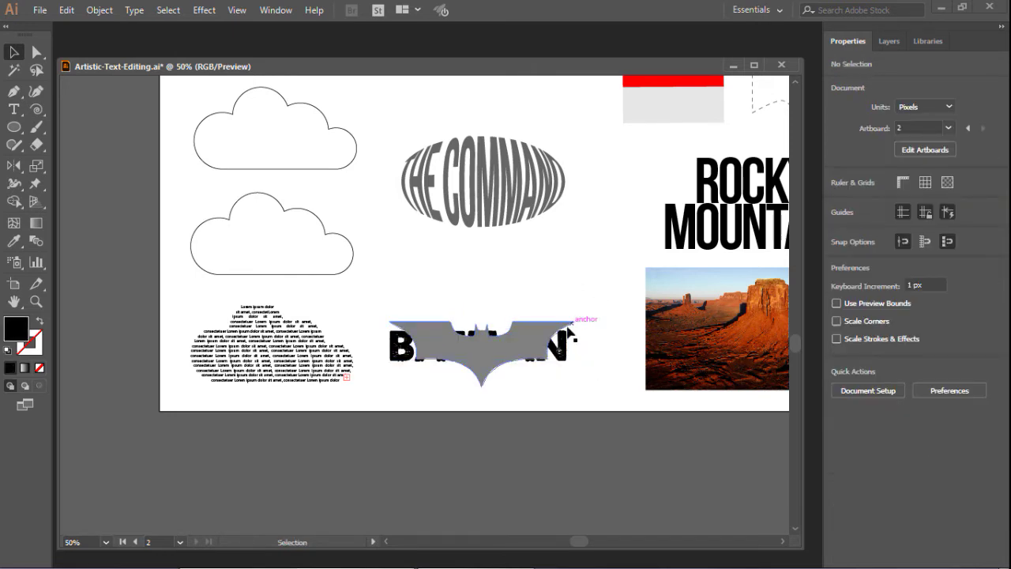
{"action": "left_click_drag", "start_coordinate": [557, 387], "coordinate": [405, 300]}
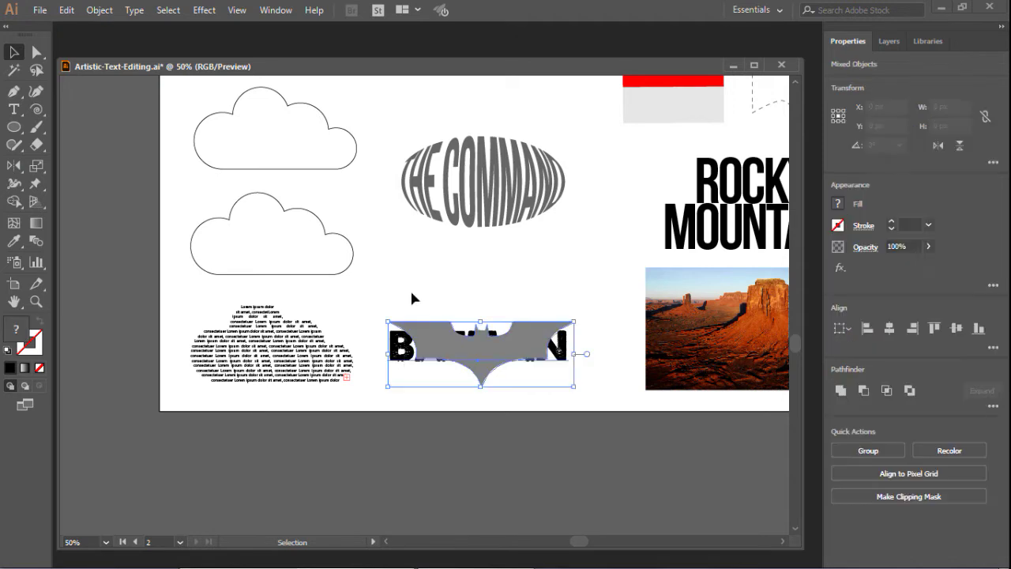
{"action": "left_click", "coordinate": [111, 12]}
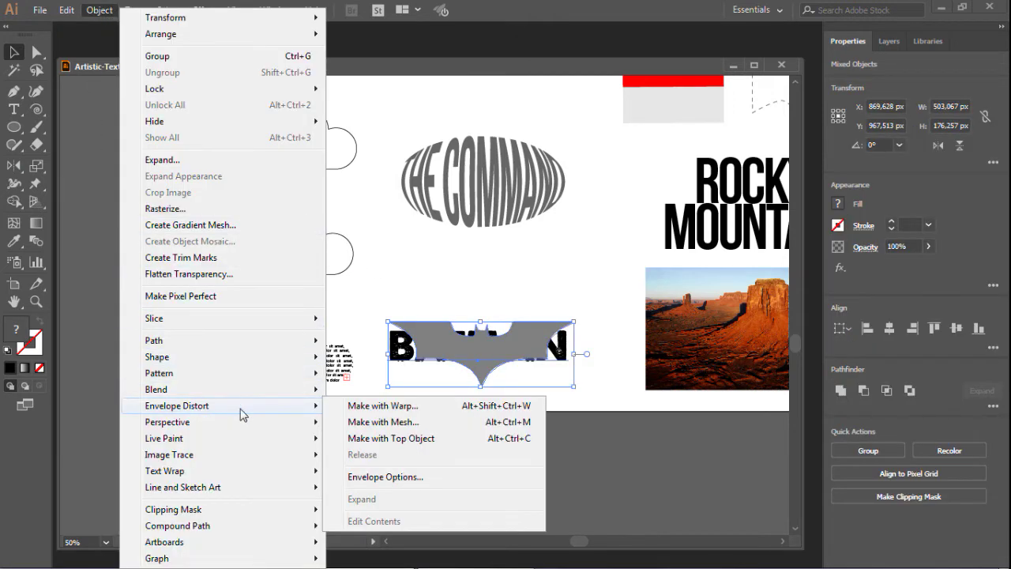
{"action": "left_click", "coordinate": [396, 440]}
{"action": "left_click", "coordinate": [505, 270]}
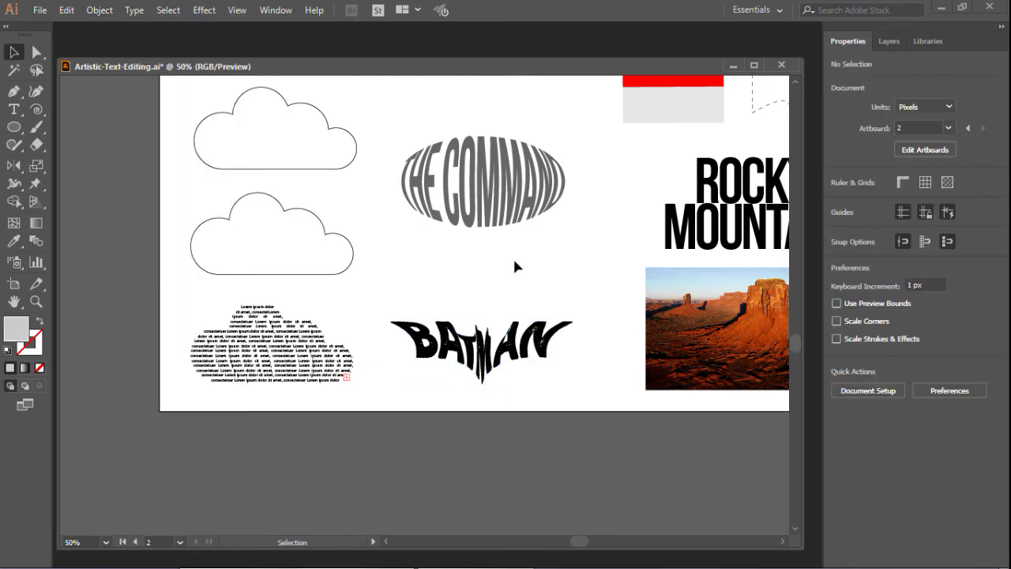
Step: Move the grouped red-and-grey flag onto the wavy dashed outline beside it
{"action": "scroll", "coordinate": [442, 363], "scroll_direction": "up", "scroll_amount": 3}
{"action": "scroll", "coordinate": [474, 338], "scroll_direction": "down", "scroll_amount": 5}
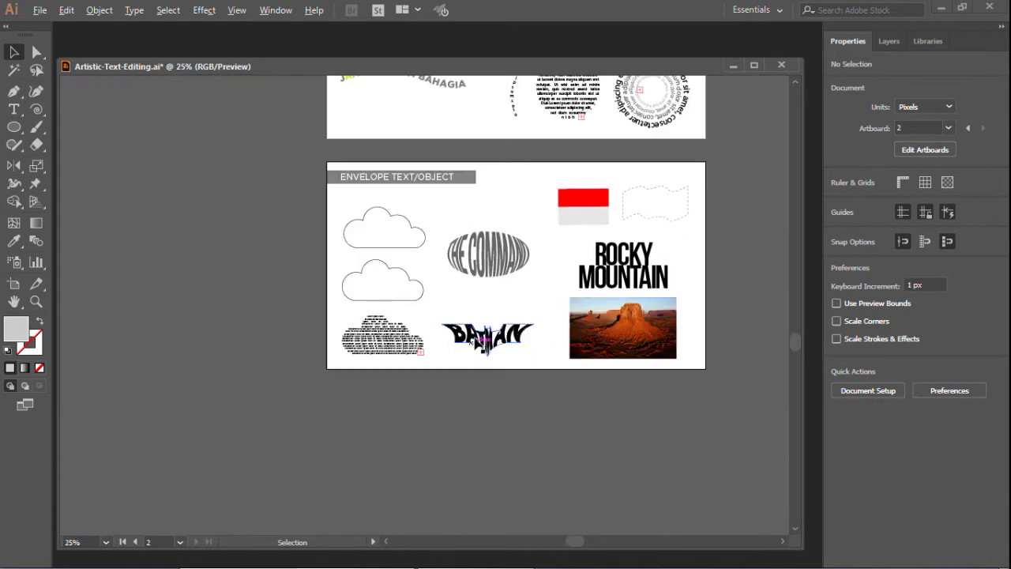
{"action": "scroll", "coordinate": [701, 209], "scroll_direction": "up", "scroll_amount": 2}
{"action": "scroll", "coordinate": [702, 213], "scroll_direction": "up", "scroll_amount": 1}
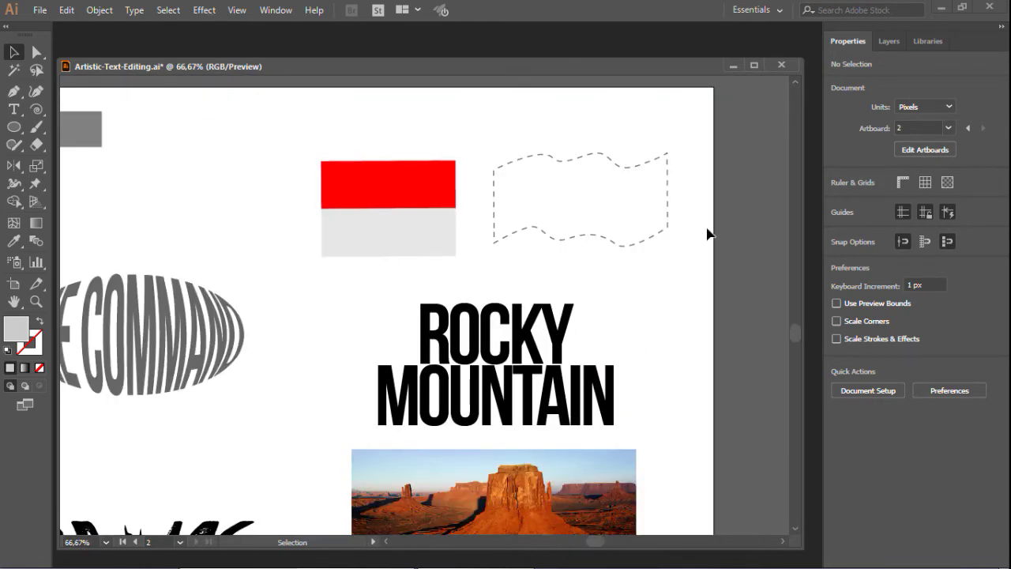
{"action": "left_click_drag", "start_coordinate": [289, 119], "coordinate": [472, 275]}
{"action": "left_click", "coordinate": [478, 276]}
{"action": "left_click_drag", "start_coordinate": [334, 171], "coordinate": [473, 268]}
{"action": "left_click", "coordinate": [473, 268]}
{"action": "left_click_drag", "start_coordinate": [279, 155], "coordinate": [477, 277]}
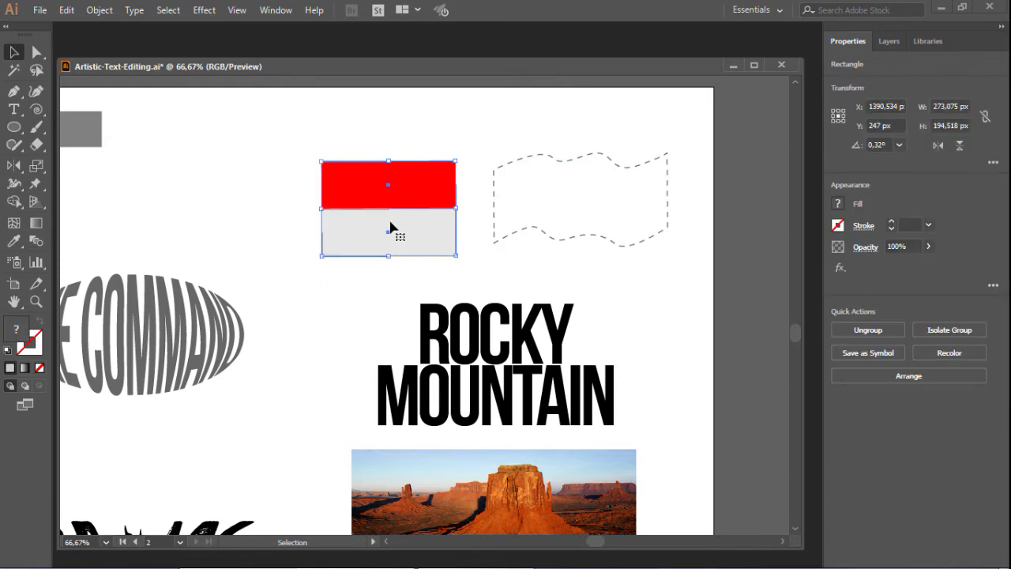
{"action": "mouse_move", "coordinate": [391, 219]}
{"action": "left_mouse_down"}
{"action": "mouse_move", "coordinate": [481, 205]}
{"action": "mouse_move", "coordinate": [583, 210]}
{"action": "left_mouse_up"}
Step: Envelope-distort the flag into the wavy outline using Make with Top Object
{"action": "left_click", "coordinate": [668, 212]}
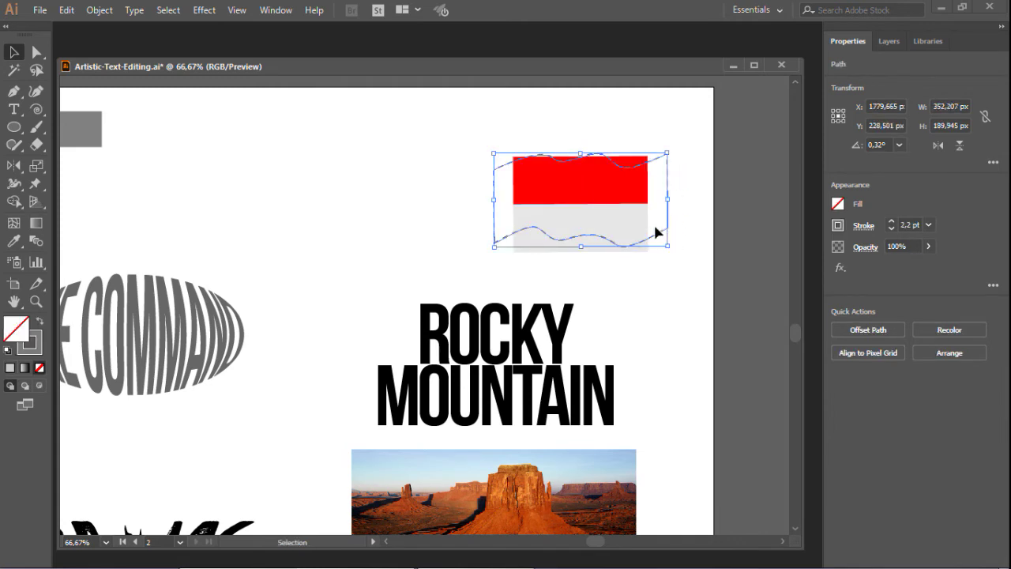
{"action": "left_click_drag", "start_coordinate": [683, 264], "coordinate": [420, 132]}
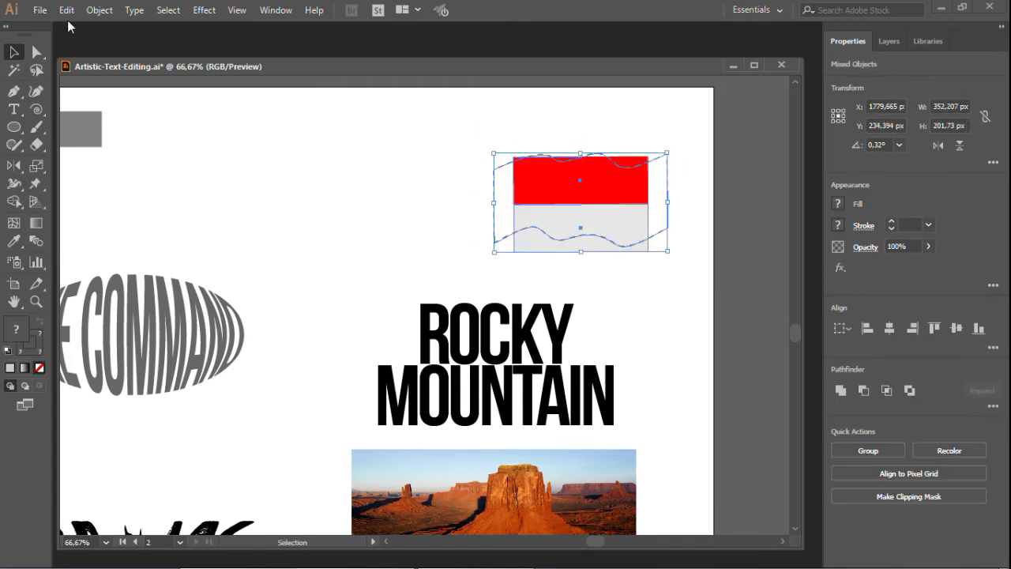
{"action": "left_click", "coordinate": [100, 10]}
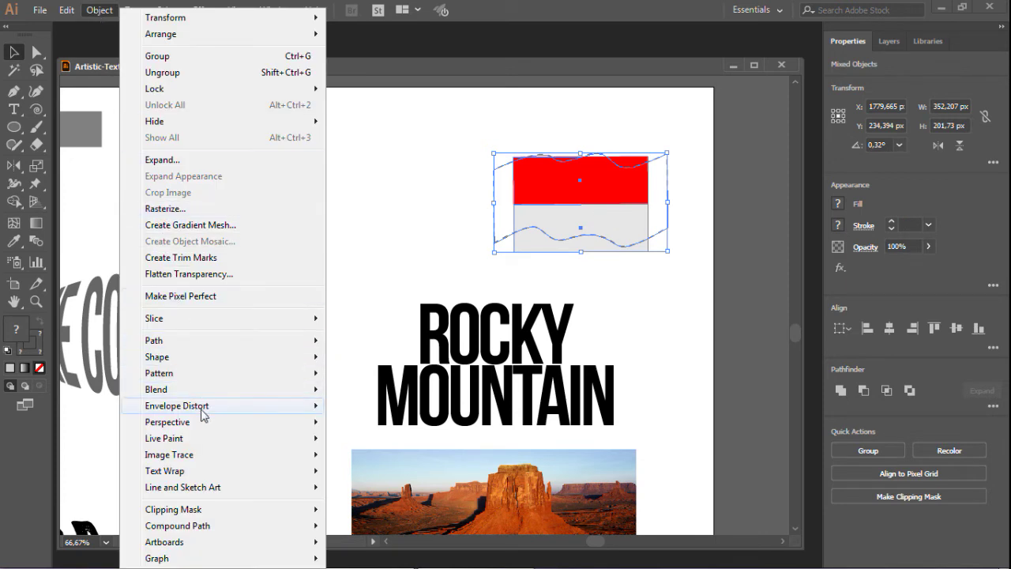
{"action": "mouse_move", "coordinate": [231, 413]}
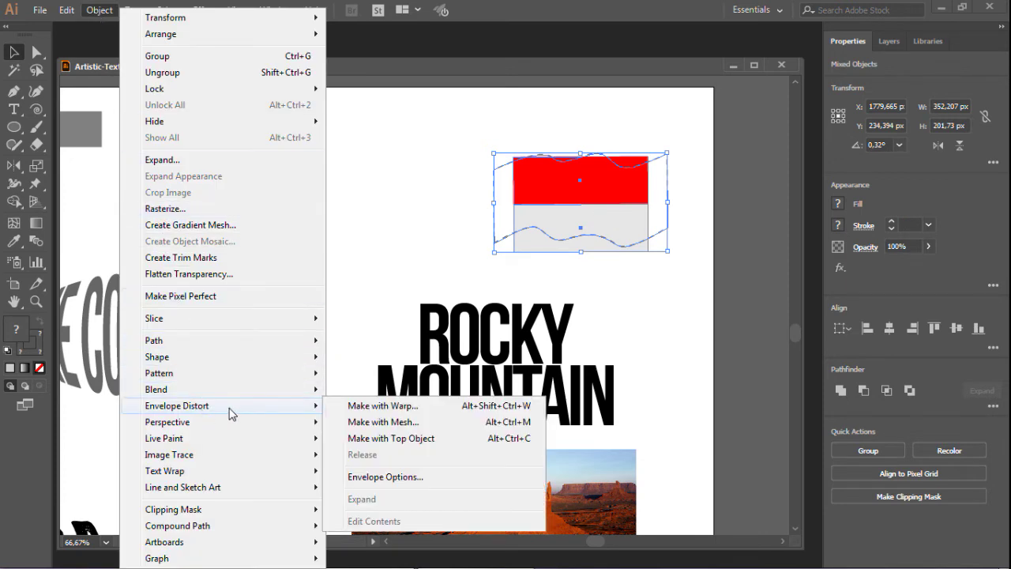
{"action": "left_click", "coordinate": [369, 443]}
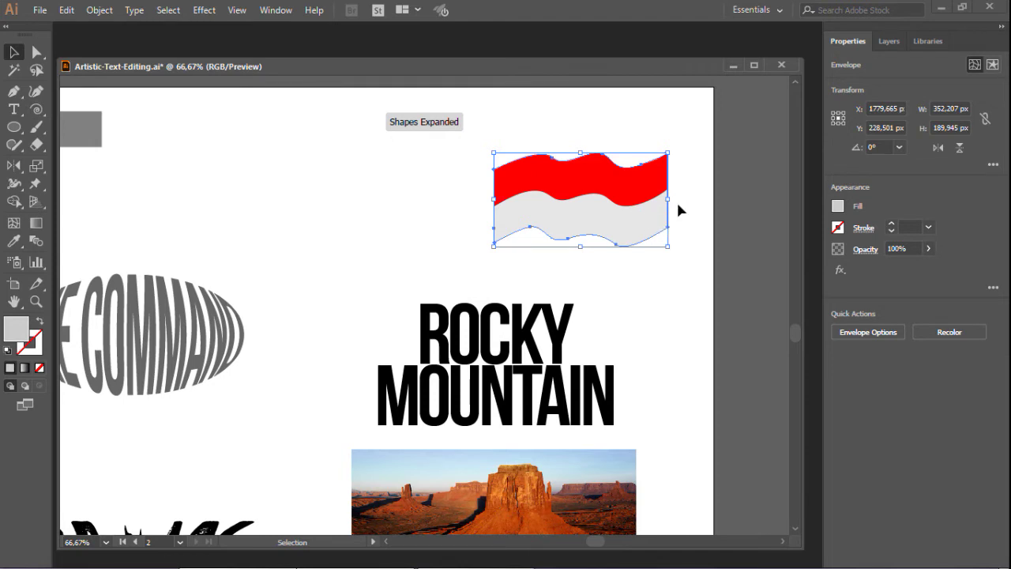
Step: Adjust the anchor points along the flag envelope's lower wavy edge with the Direct Selection tool
{"action": "left_click", "coordinate": [35, 53]}
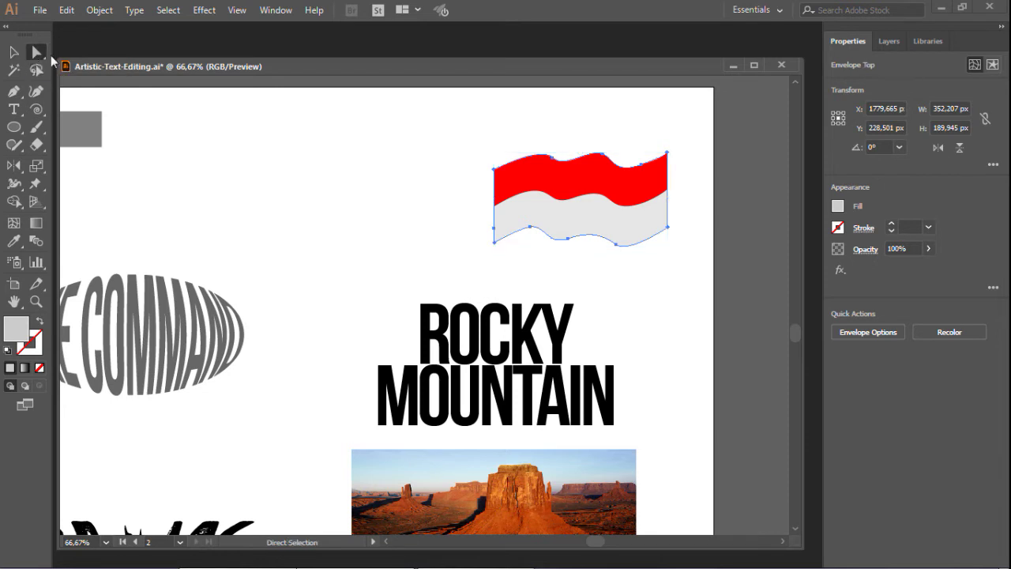
{"action": "left_click", "coordinate": [532, 228]}
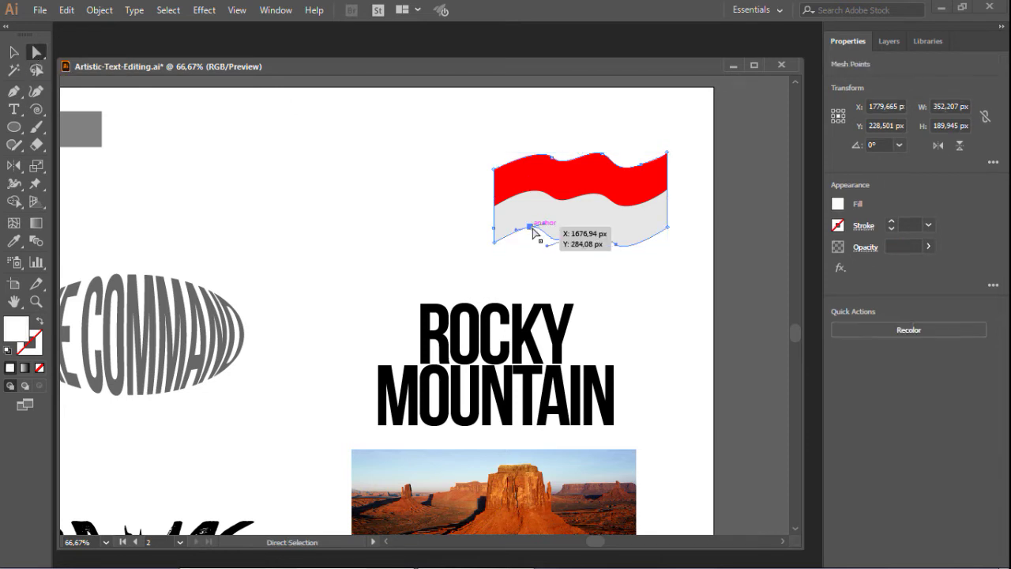
{"action": "mouse_move", "coordinate": [532, 228]}
{"action": "left_mouse_down"}
{"action": "mouse_move", "coordinate": [512, 237]}
{"action": "mouse_move", "coordinate": [532, 232]}
{"action": "left_mouse_up"}
{"action": "left_click", "coordinate": [564, 251]}
{"action": "left_click_drag", "start_coordinate": [570, 245], "coordinate": [571, 242]}
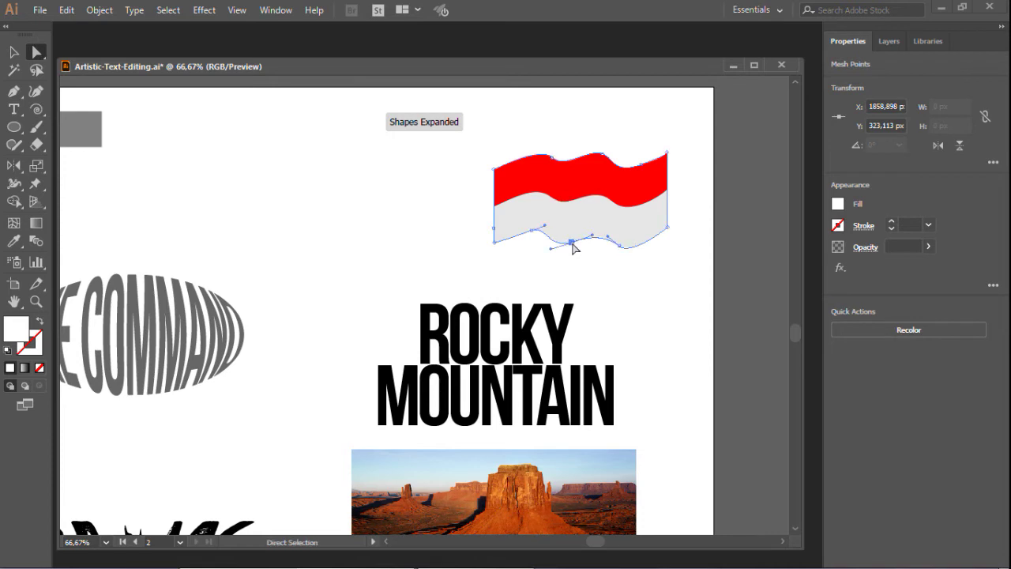
Step: Raise the flag envelope's upper edge to make the flag taller and adjust an anchor on that edge
{"action": "left_click", "coordinate": [673, 165]}
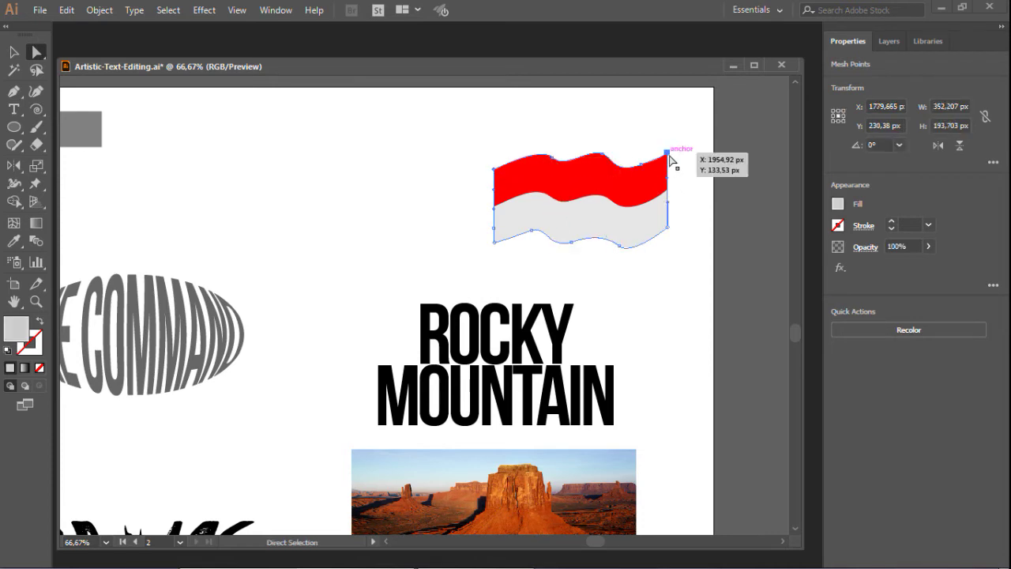
{"action": "left_click_drag", "start_coordinate": [669, 154], "coordinate": [668, 140]}
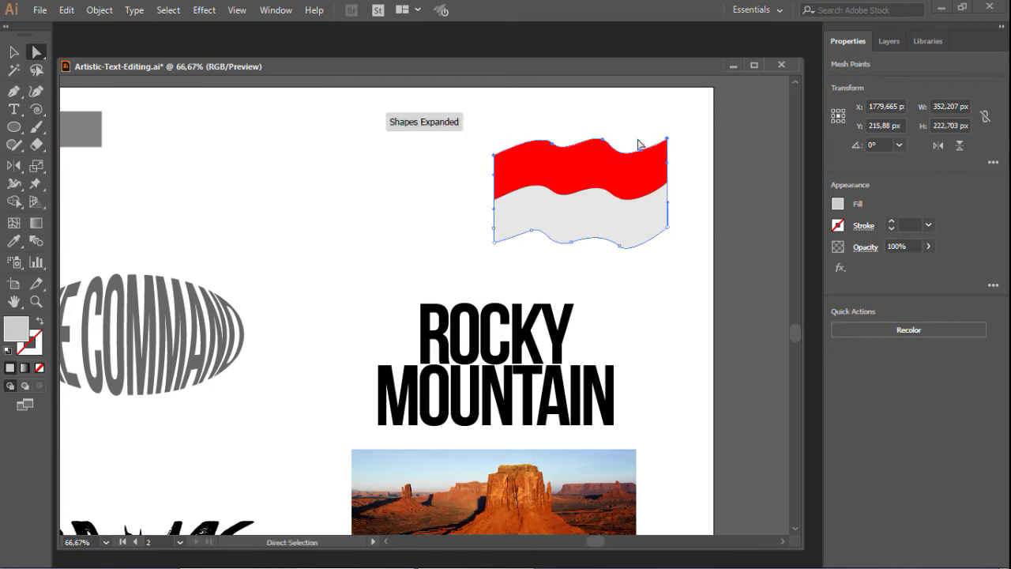
{"action": "left_click_drag", "start_coordinate": [535, 123], "coordinate": [549, 229]}
{"action": "left_click_drag", "start_coordinate": [562, 154], "coordinate": [556, 149]}
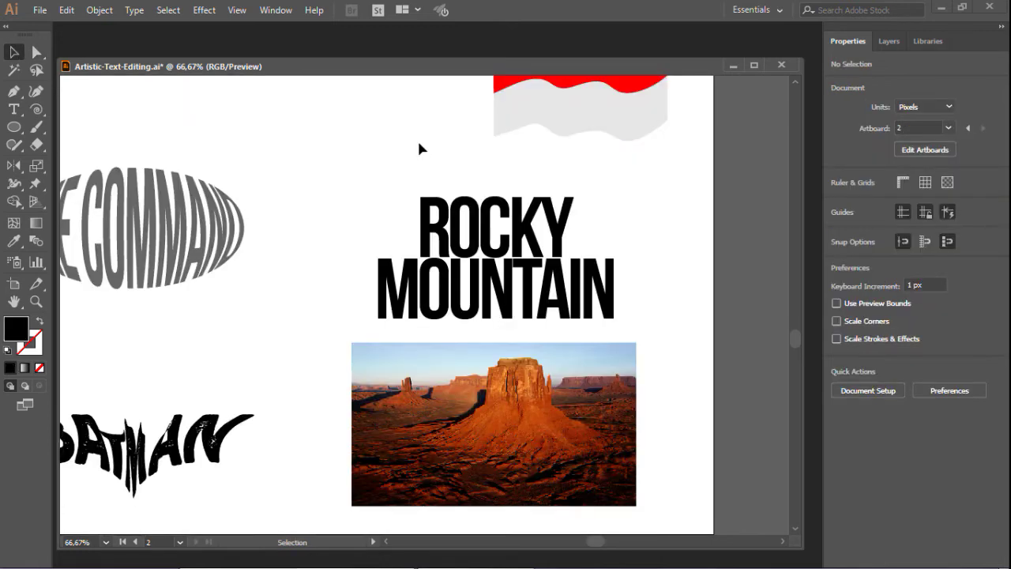
Step: Preview a horizontal Arc warp envelope on the ROCKY MOUNTAIN text with the bend set to 19%
{"action": "left_click", "coordinate": [452, 213]}
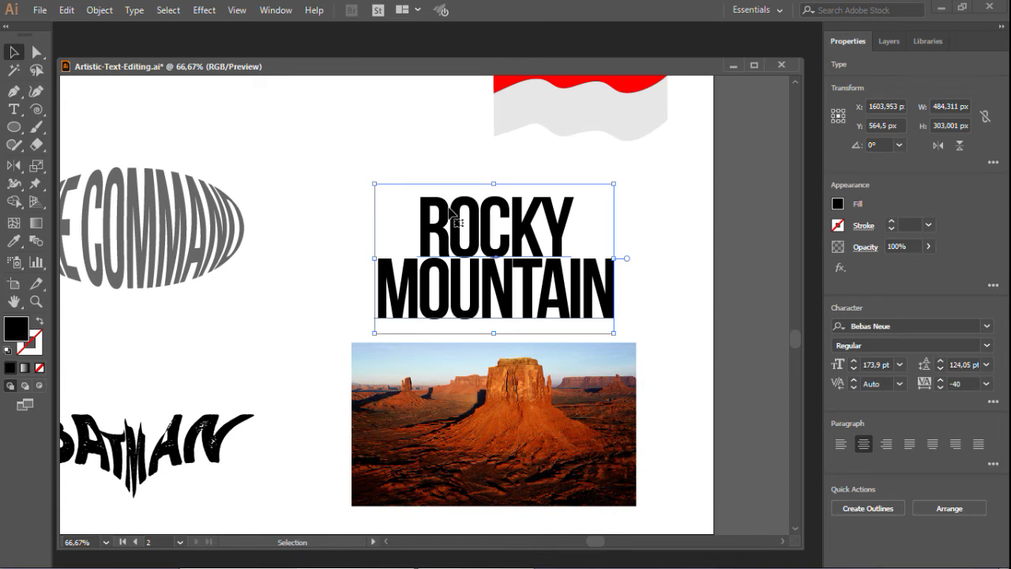
{"action": "left_click", "coordinate": [98, 11]}
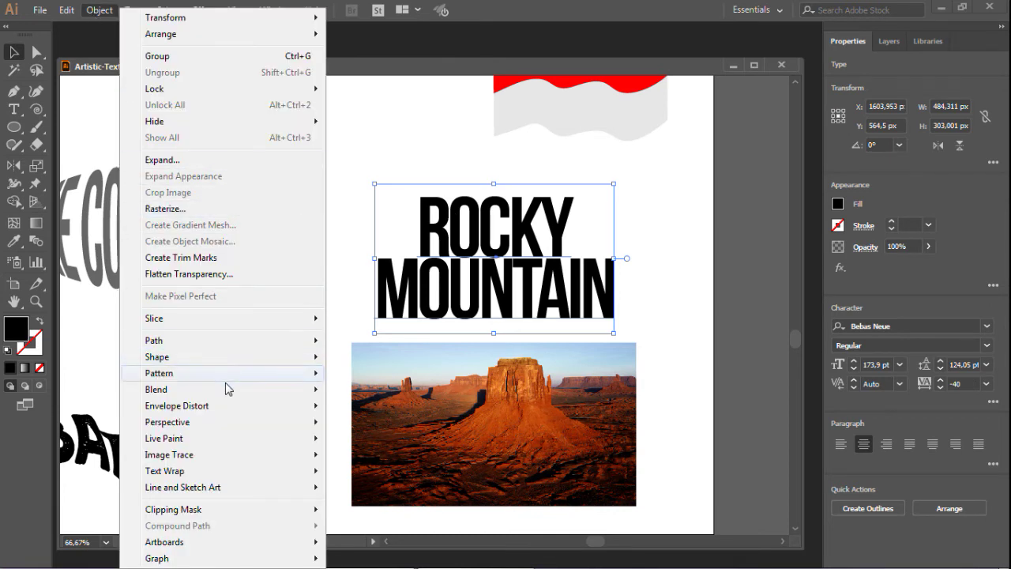
{"action": "mouse_move", "coordinate": [226, 409]}
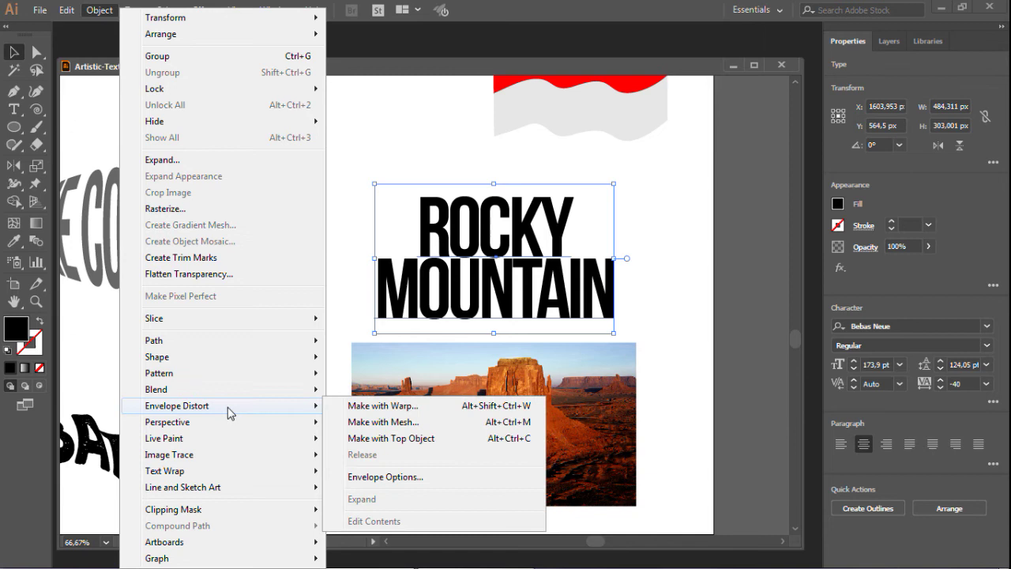
{"action": "left_click", "coordinate": [399, 407]}
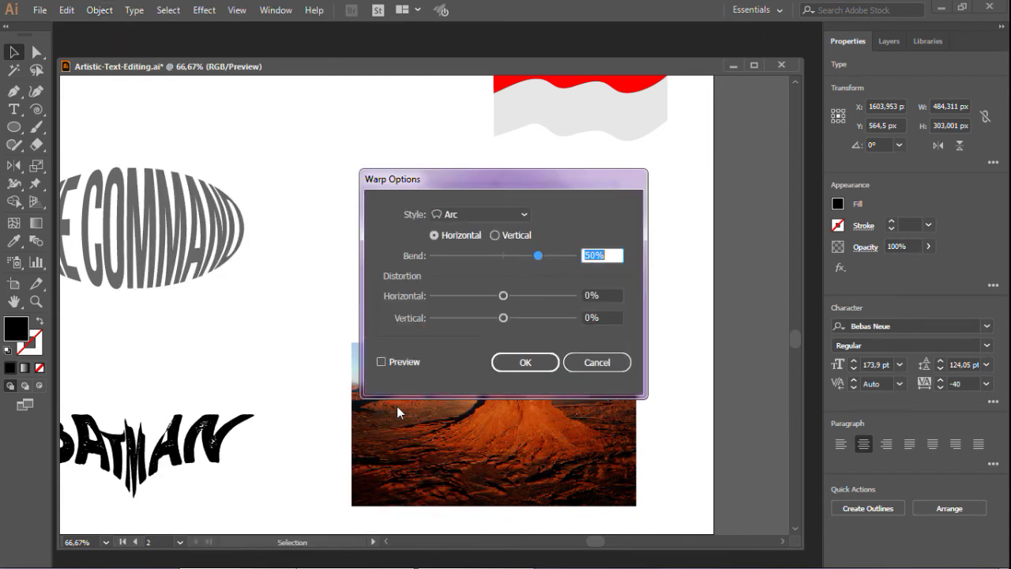
{"action": "left_click_drag", "start_coordinate": [453, 179], "coordinate": [199, 147]}
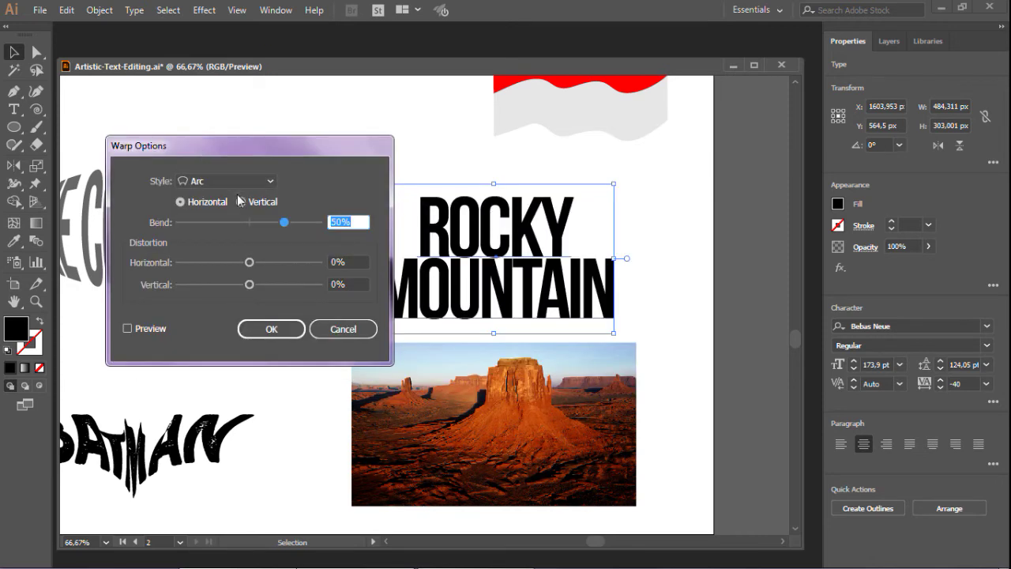
{"action": "left_click", "coordinate": [271, 184]}
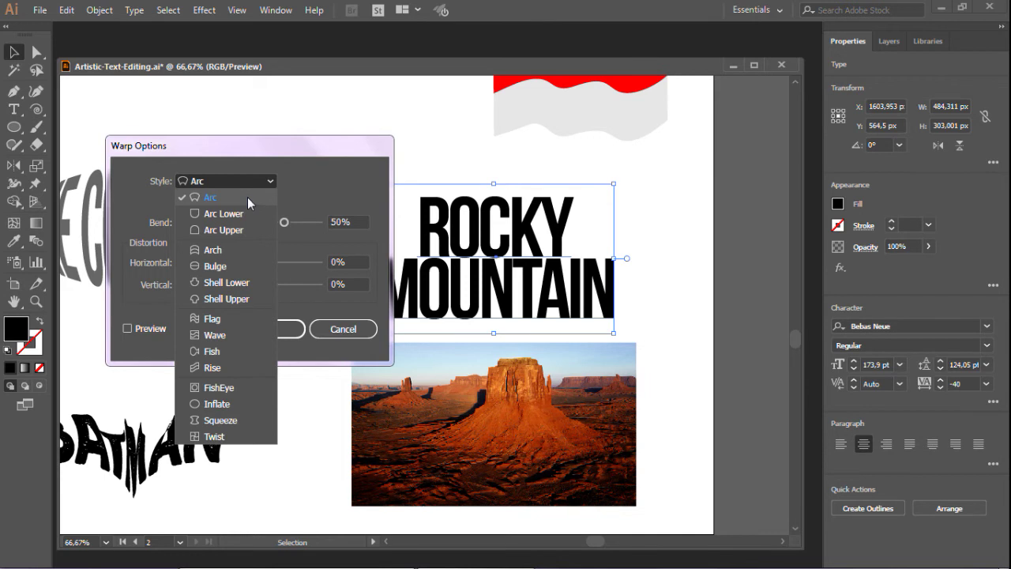
{"action": "left_click", "coordinate": [248, 198]}
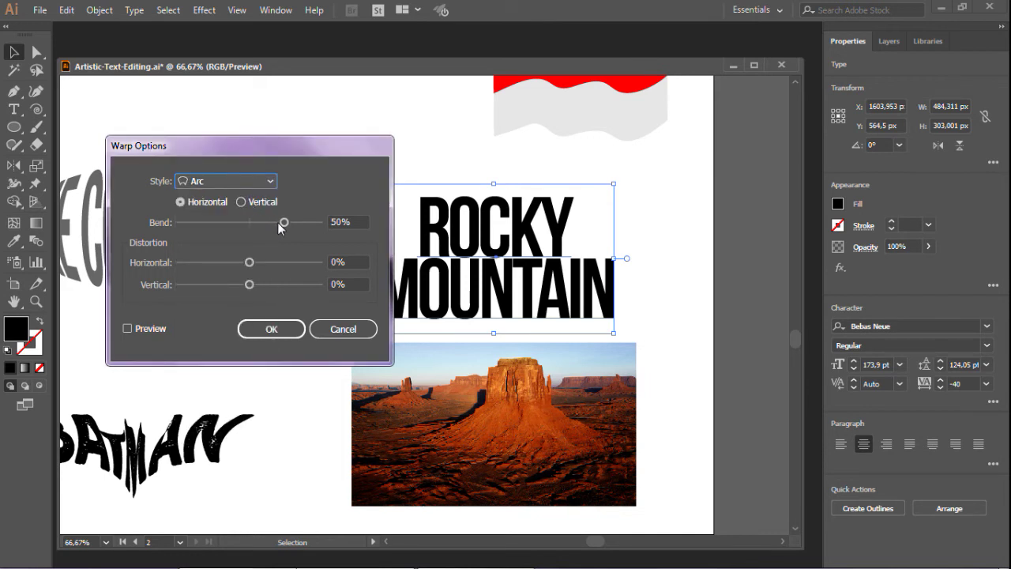
{"action": "left_click", "coordinate": [128, 330]}
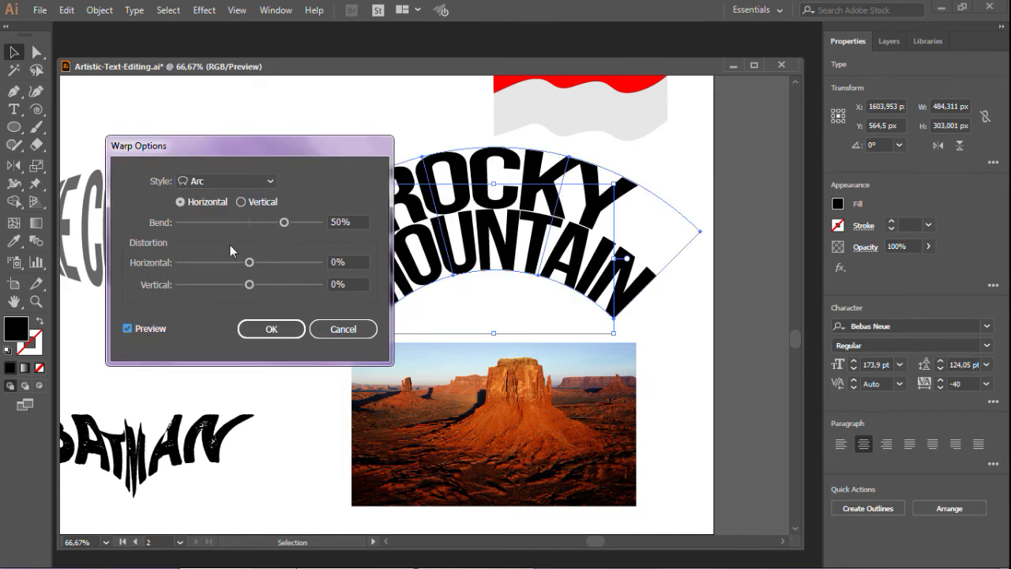
{"action": "left_click_drag", "start_coordinate": [238, 149], "coordinate": [174, 91]}
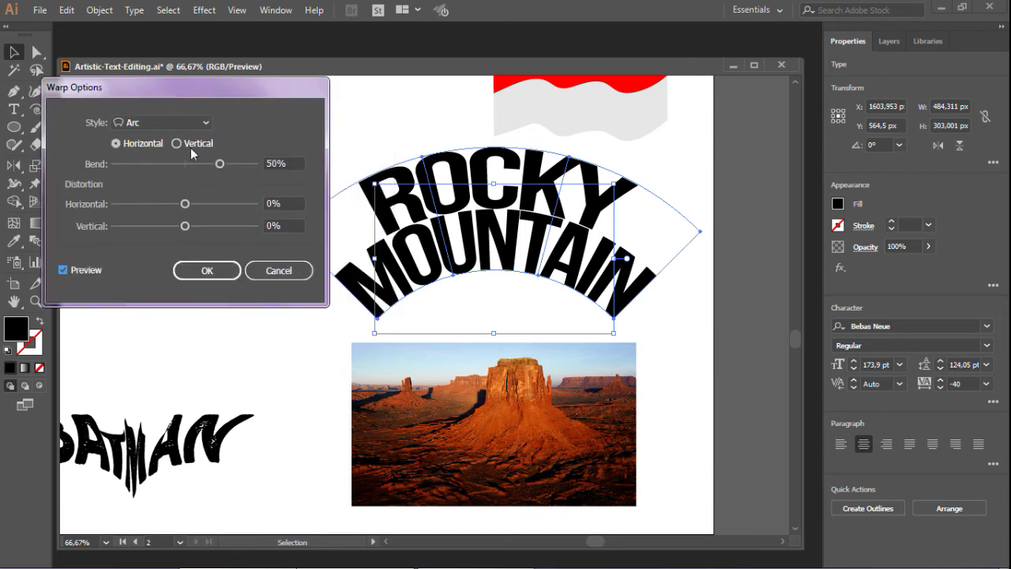
{"action": "left_click_drag", "start_coordinate": [219, 164], "coordinate": [198, 165]}
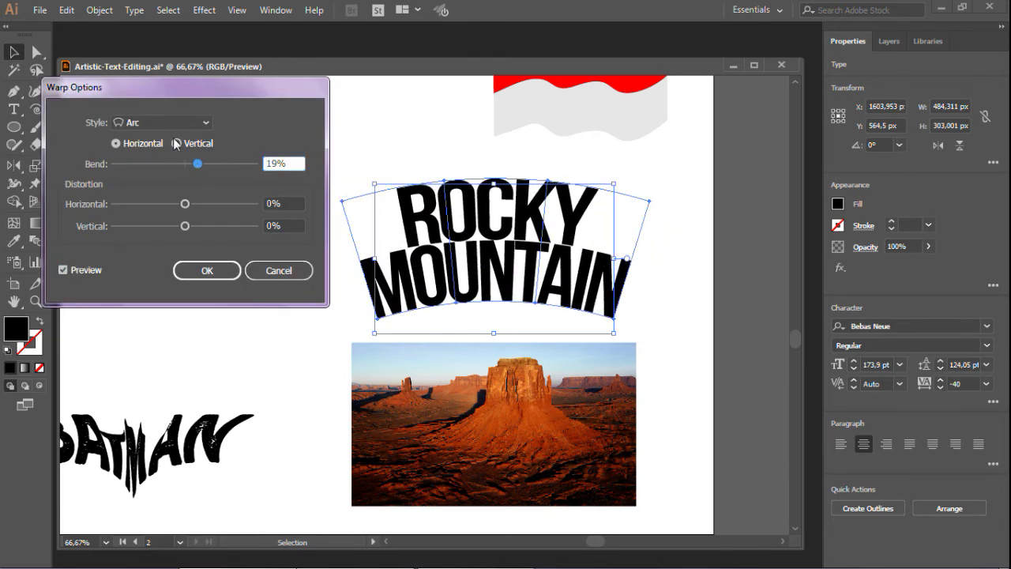
Step: Try the Arc Lower, Arc Upper, Arch and a wavy warp style on the text and undo the warp envelope
{"action": "left_click", "coordinate": [173, 123]}
{"action": "left_click", "coordinate": [174, 153]}
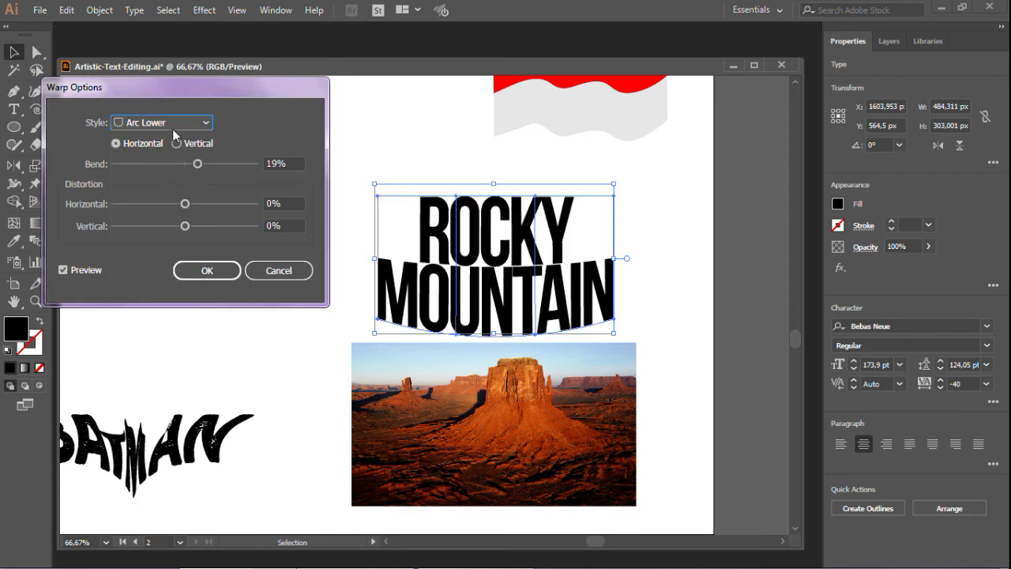
{"action": "left_click", "coordinate": [173, 126]}
{"action": "left_click", "coordinate": [173, 169]}
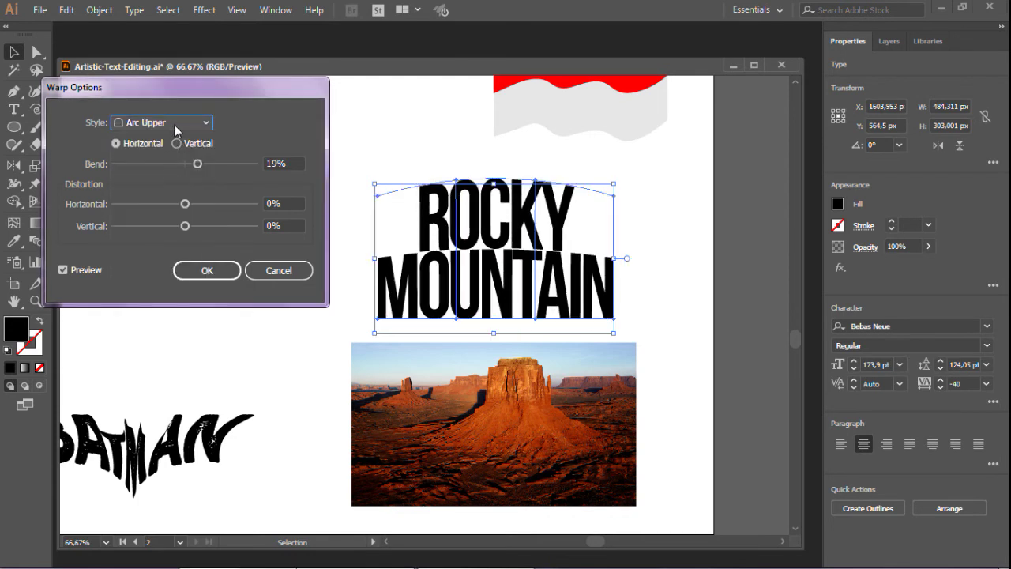
{"action": "left_click", "coordinate": [174, 124]}
{"action": "left_click", "coordinate": [155, 193]}
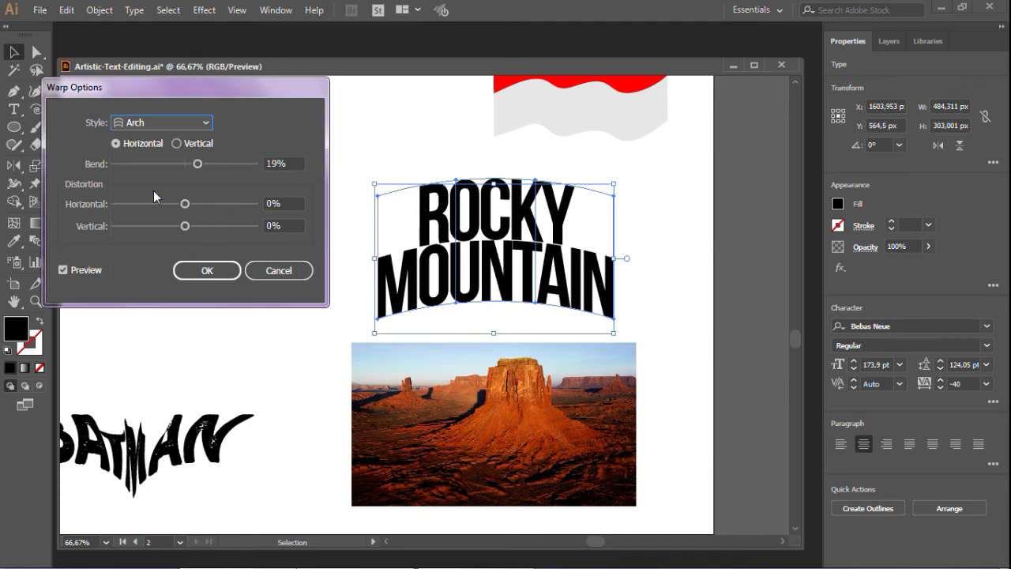
{"action": "left_click", "coordinate": [162, 123]}
{"action": "left_click", "coordinate": [151, 258]}
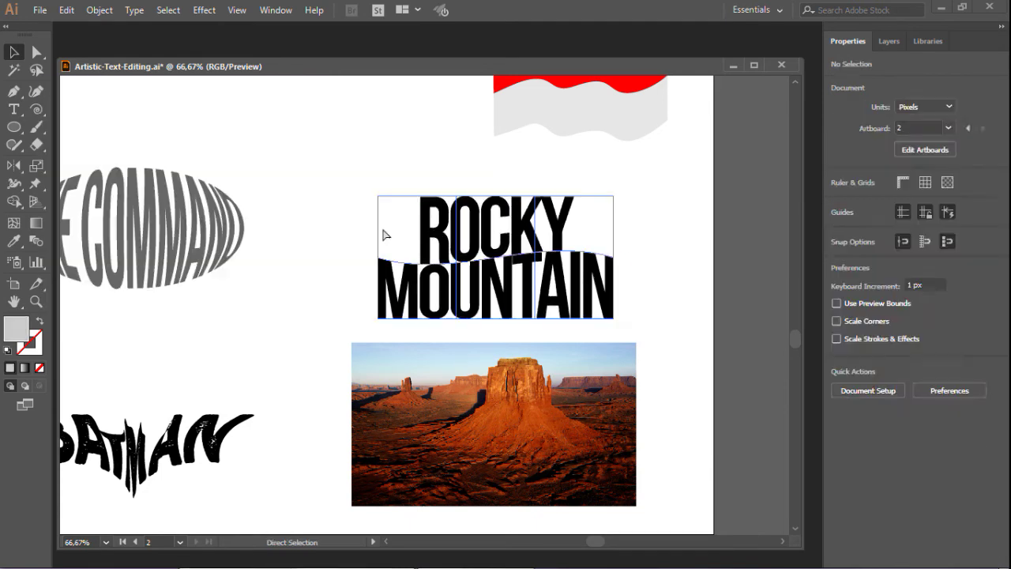
{"action": "key", "text": "ctrl+z"}
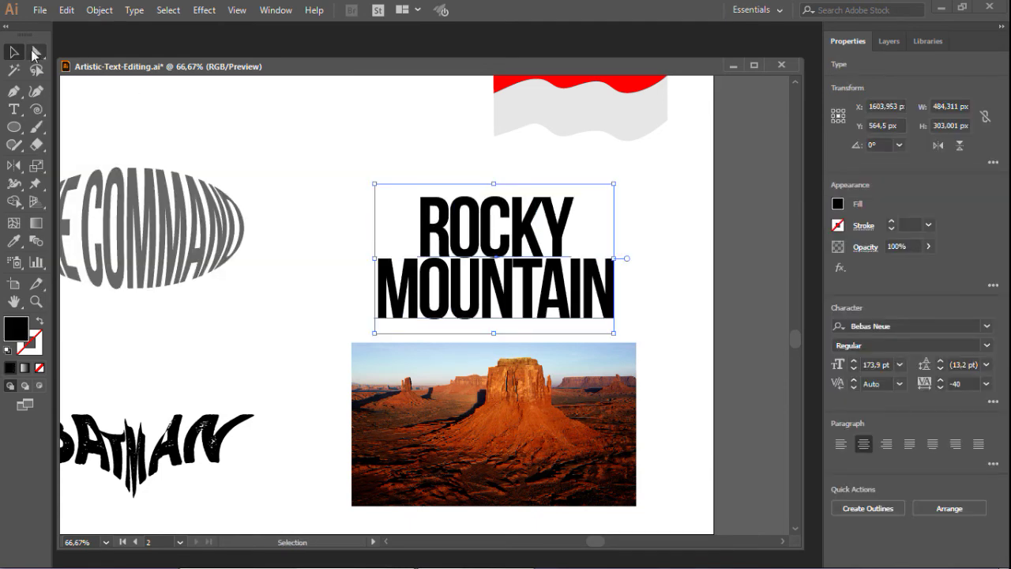
Step: Apply an envelope mesh with 4 rows and 8 columns to the ROCKY MOUNTAIN text
{"action": "left_click", "coordinate": [99, 10]}
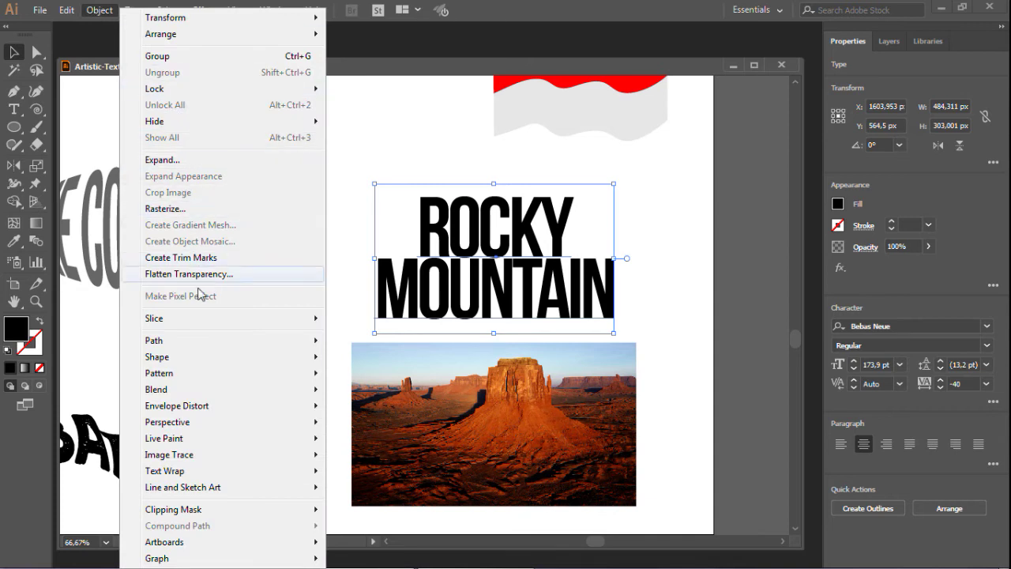
{"action": "mouse_move", "coordinate": [205, 412]}
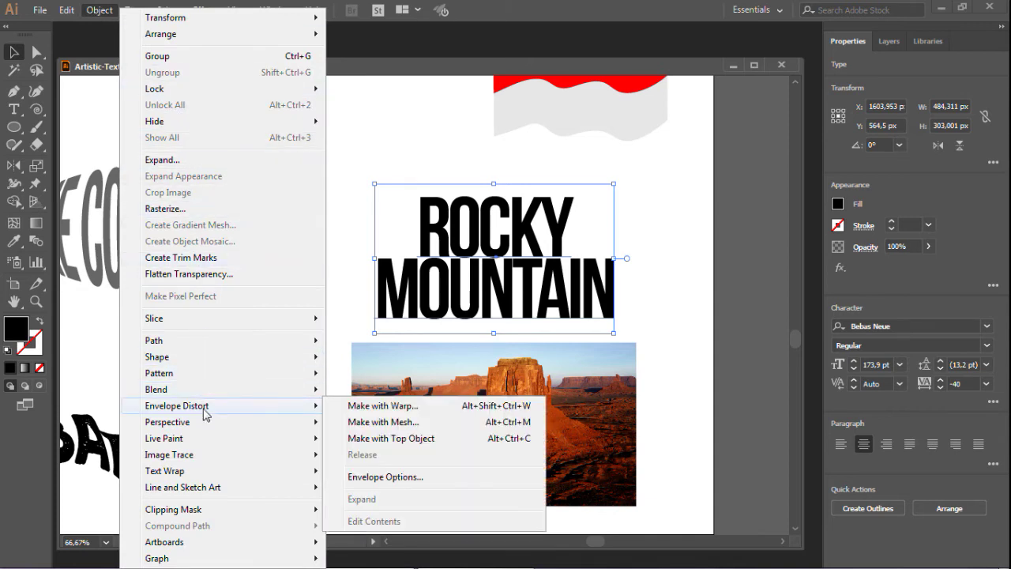
{"action": "left_click", "coordinate": [365, 423]}
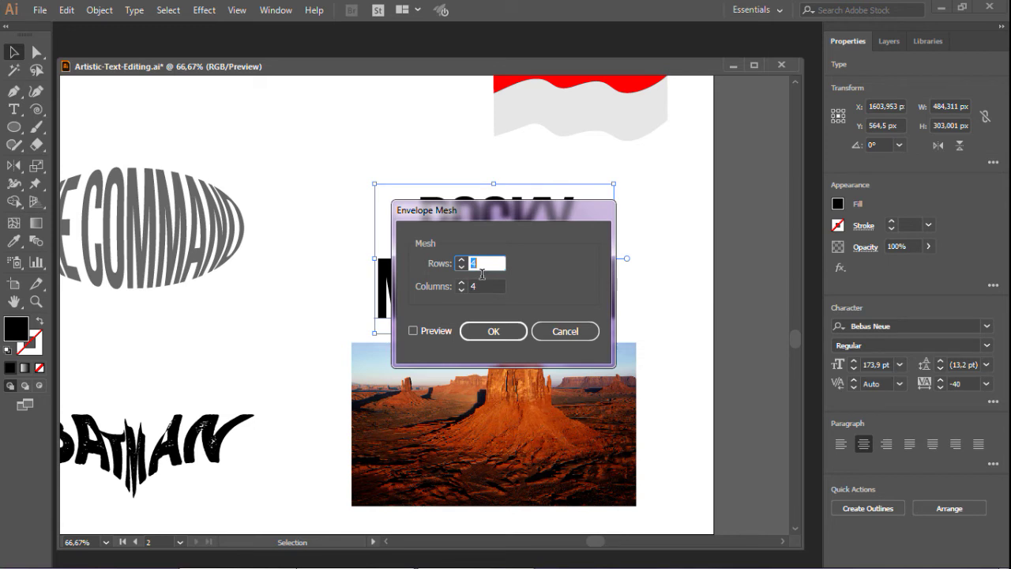
{"action": "key", "text": "Tab"}
{"action": "type", "text": "8"}
{"action": "left_click", "coordinate": [438, 331]}
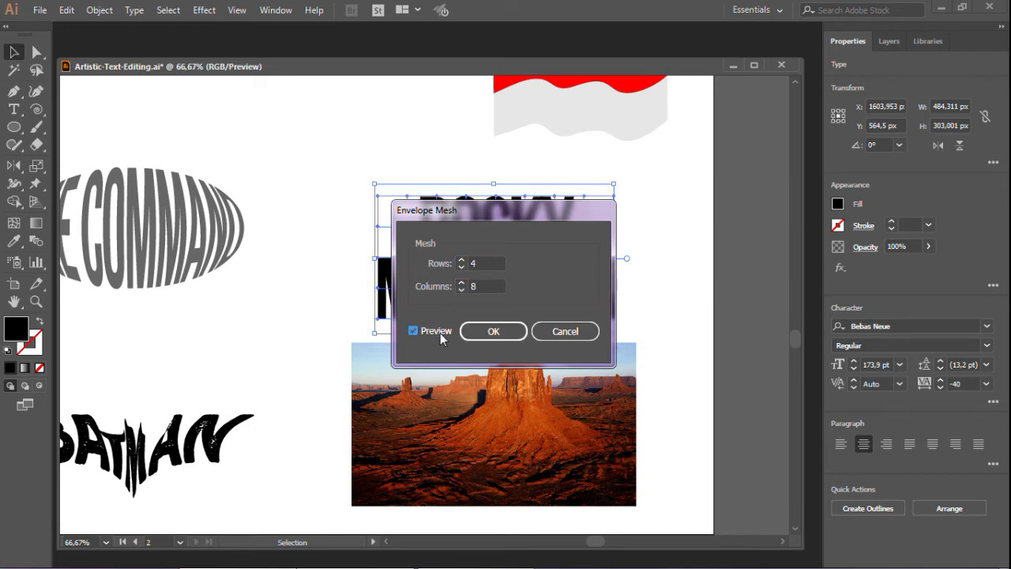
{"action": "left_click_drag", "start_coordinate": [488, 214], "coordinate": [219, 162]}
{"action": "left_click", "coordinate": [222, 273]}
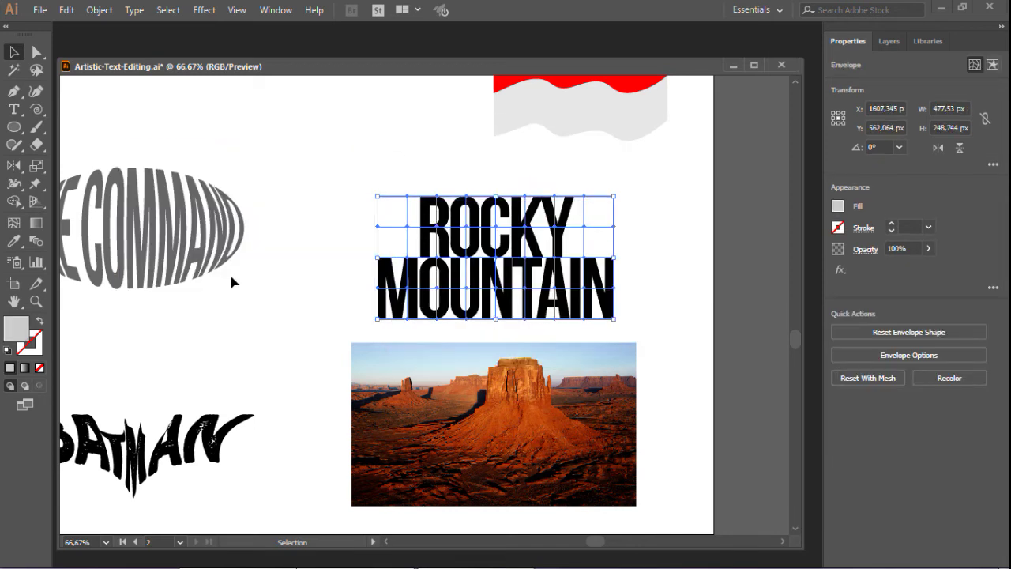
Step: Reshape the mesh's upper edge by raising its left points and lowering its right points with Direct Selection
{"action": "left_click", "coordinate": [34, 52]}
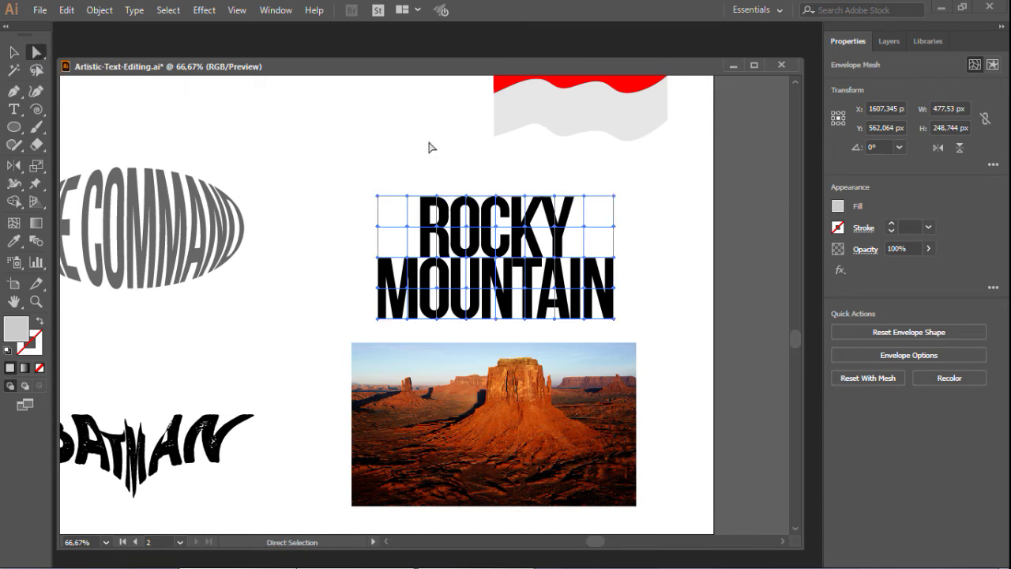
{"action": "left_click", "coordinate": [440, 179]}
{"action": "left_click", "coordinate": [424, 203]}
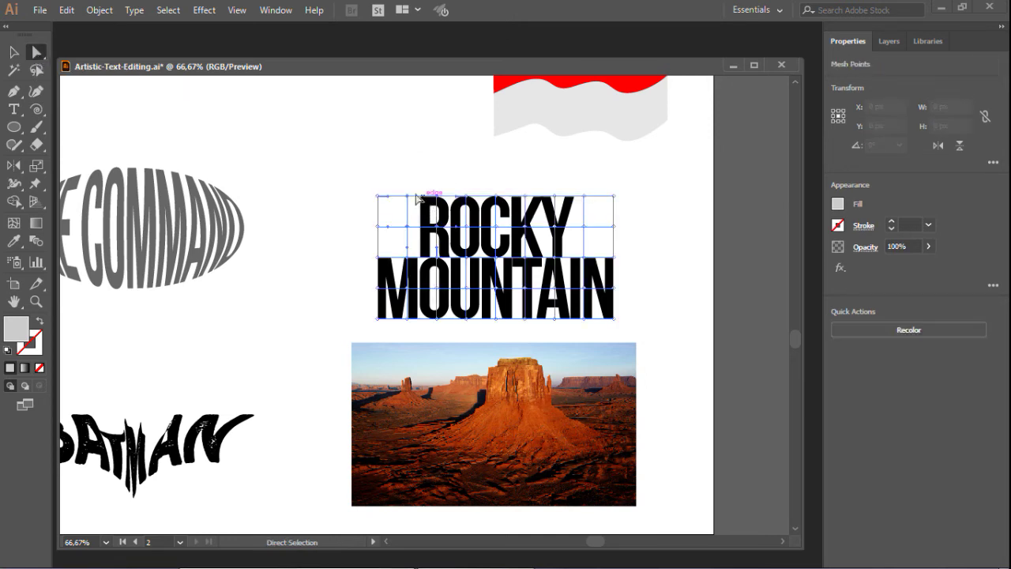
{"action": "left_click_drag", "start_coordinate": [360, 175], "coordinate": [637, 227]}
{"action": "left_click_drag", "start_coordinate": [556, 196], "coordinate": [557, 208]}
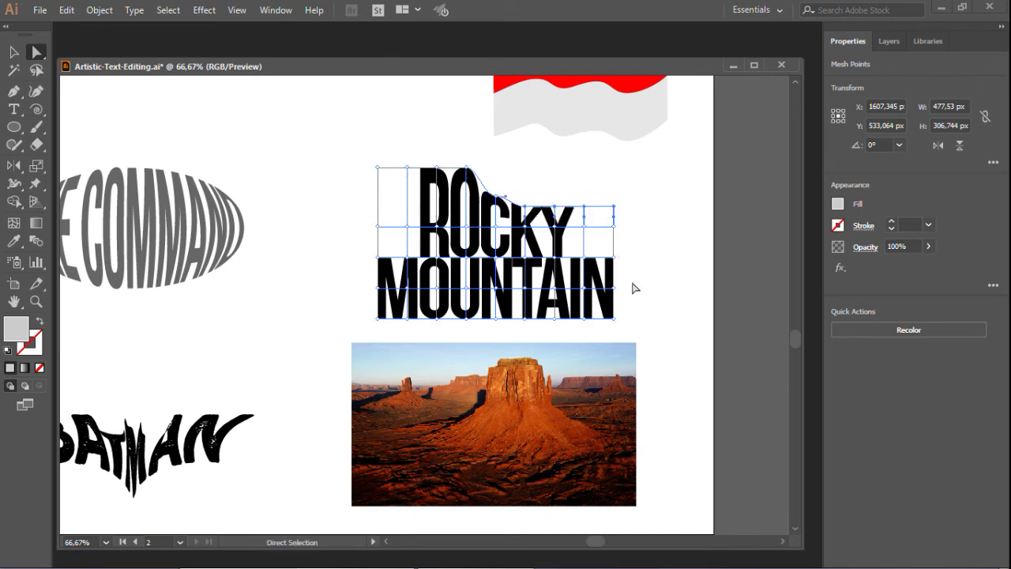
Step: Pull the mesh's bottom edge down and stretch three of its points further to make it uneven, then deselect
{"action": "left_click_drag", "start_coordinate": [346, 349], "coordinate": [643, 253]}
{"action": "left_click", "coordinate": [643, 253]}
{"action": "left_click_drag", "start_coordinate": [349, 304], "coordinate": [614, 329]}
{"action": "left_click_drag", "start_coordinate": [495, 329], "coordinate": [494, 342]}
{"action": "left_click_drag", "start_coordinate": [407, 330], "coordinate": [405, 337]}
{"action": "left_click_drag", "start_coordinate": [585, 329], "coordinate": [585, 336]}
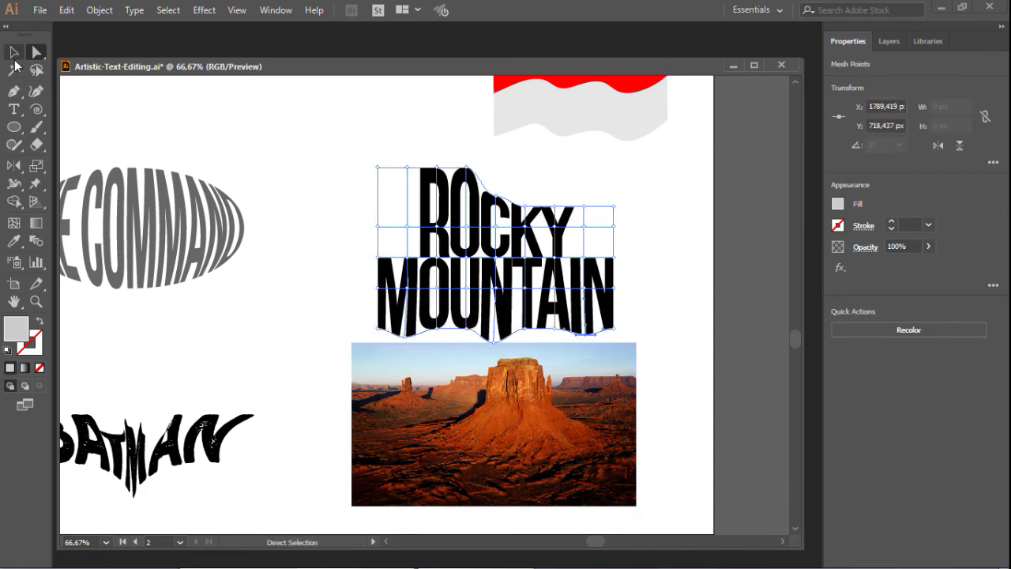
{"action": "left_click", "coordinate": [14, 55]}
{"action": "left_click", "coordinate": [355, 151]}
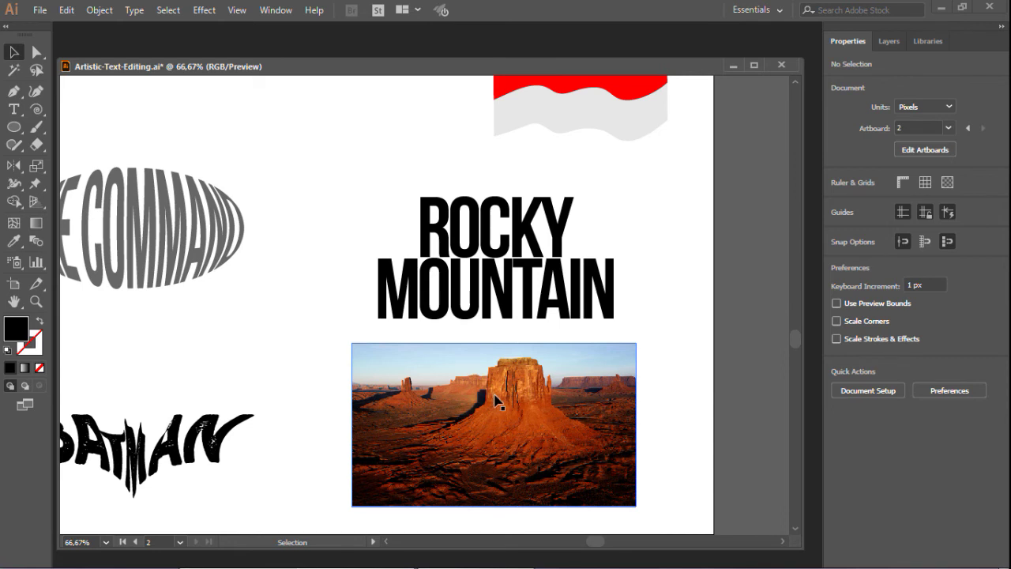
Step: Move the canyon photo behind the ROCKY MOUNTAIN text and scale the text down to about 408 px wide
{"action": "left_click_drag", "start_coordinate": [496, 414], "coordinate": [502, 237]}
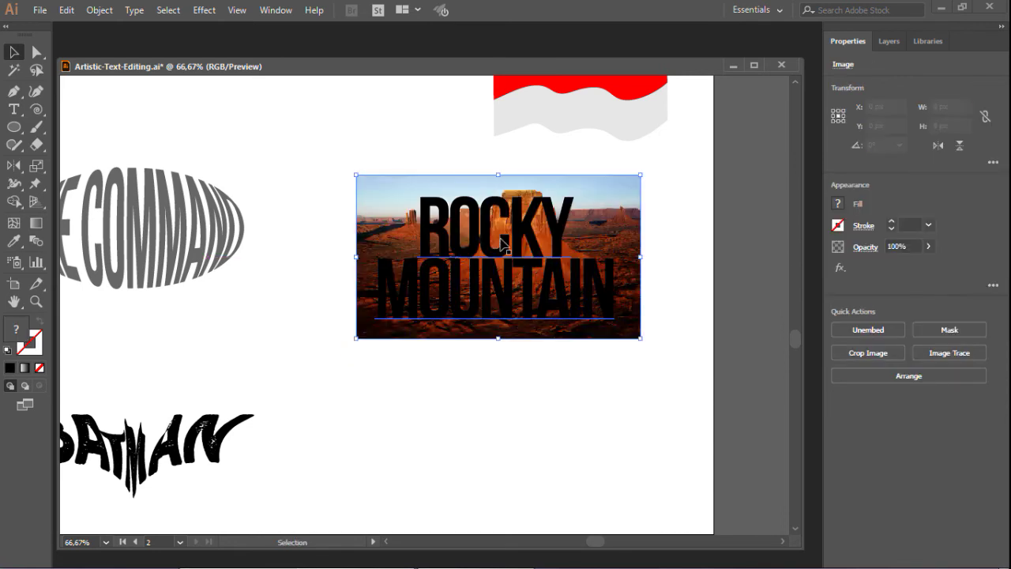
{"action": "left_click", "coordinate": [410, 370]}
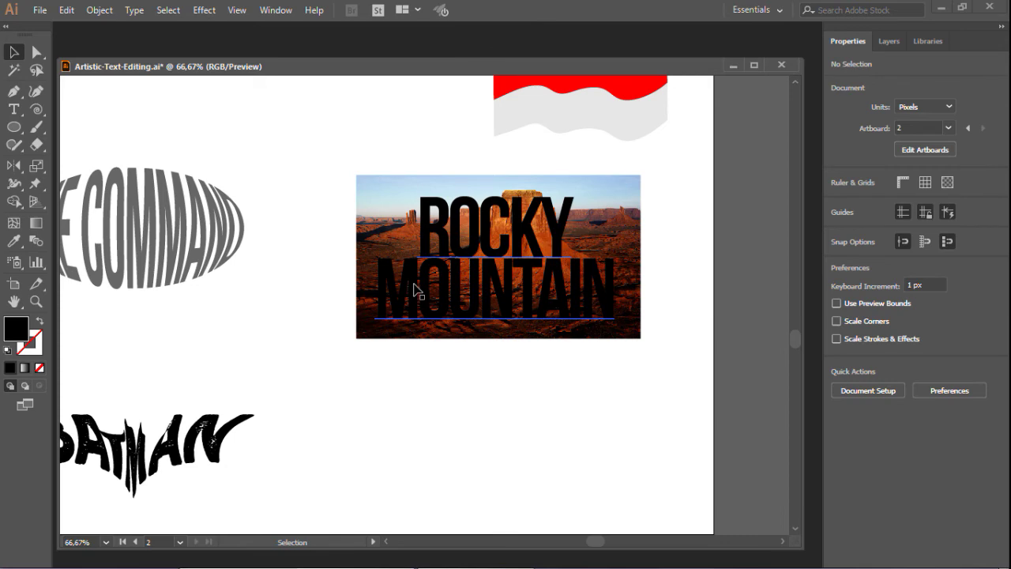
{"action": "left_click", "coordinate": [498, 260]}
{"action": "left_click_drag", "start_coordinate": [612, 190], "coordinate": [584, 216]}
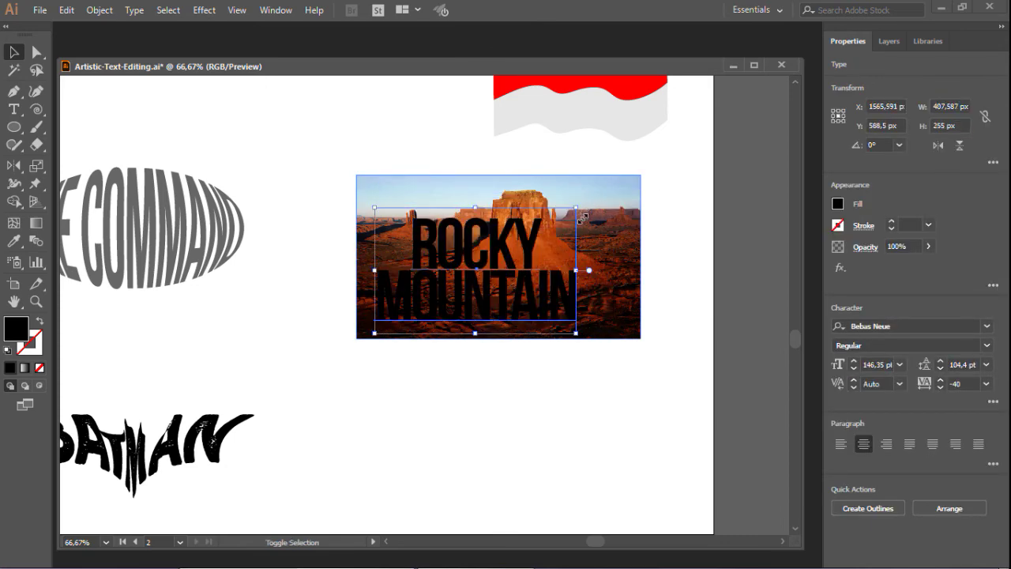
{"action": "left_click", "coordinate": [576, 182]}
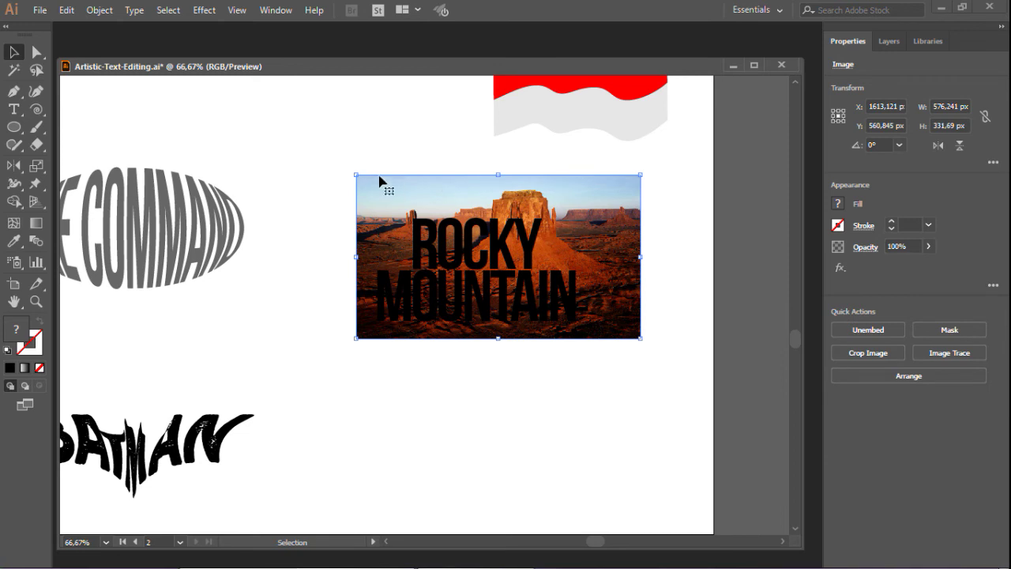
Step: Make a clipping mask from the ROCKY MOUNTAIN text and the canyon photo behind it, then deselect
{"action": "left_click_drag", "start_coordinate": [341, 154], "coordinate": [699, 381]}
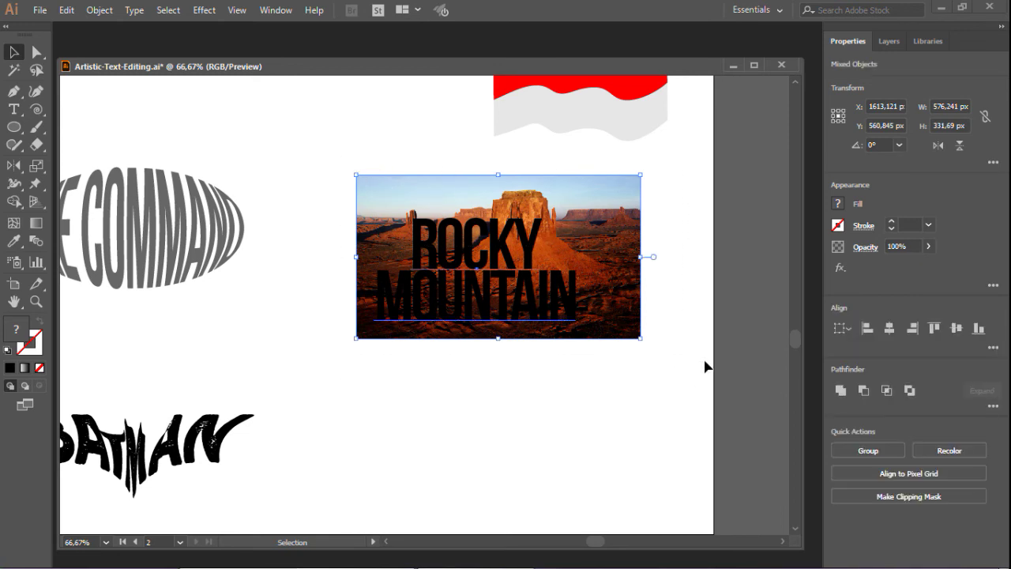
{"action": "left_click", "coordinate": [894, 496]}
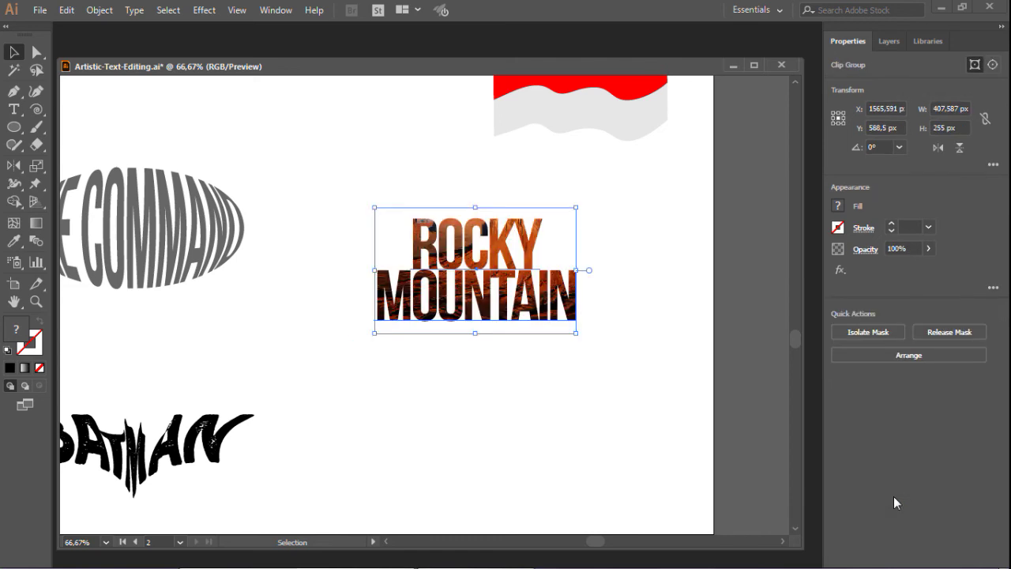
{"action": "left_click", "coordinate": [646, 317]}
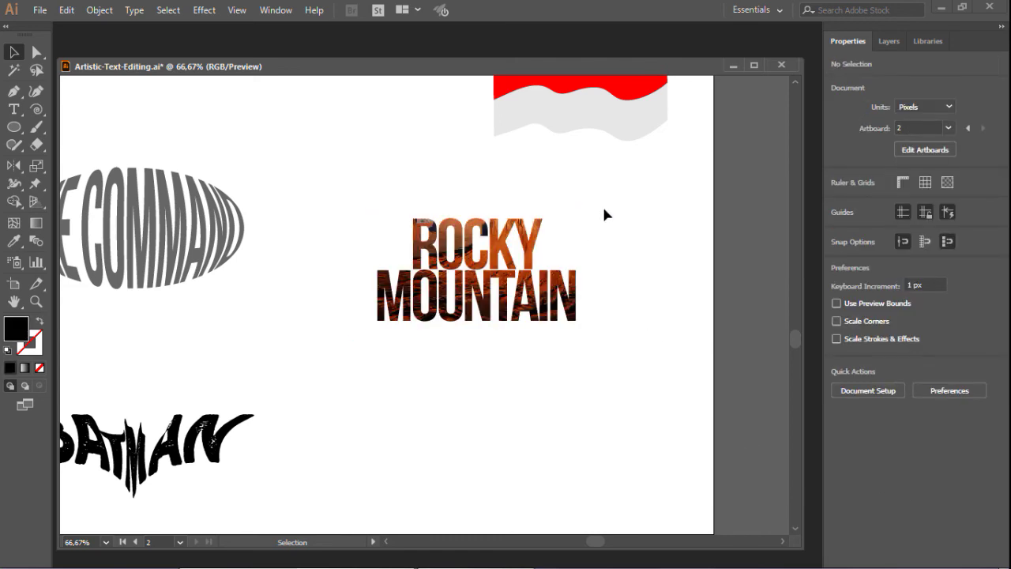
Step: Isolate the canyon photo inside the clip group, shift it about 8 px right and 8 px up, and exit isolation mode
{"action": "scroll", "coordinate": [482, 289], "scroll_direction": "up", "scroll_amount": 2}
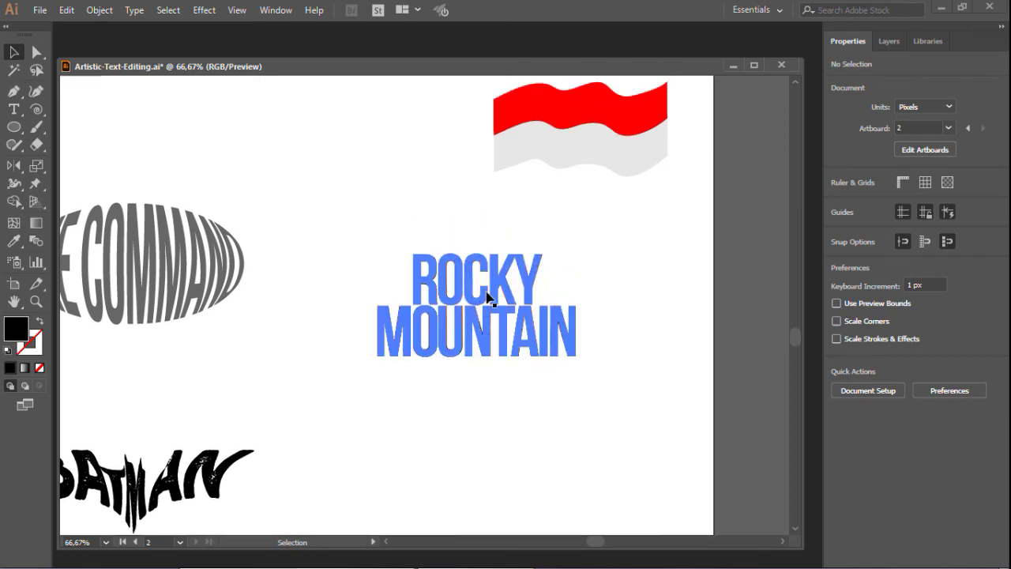
{"action": "scroll", "coordinate": [486, 299], "scroll_direction": "down", "scroll_amount": 1}
{"action": "scroll", "coordinate": [482, 320], "scroll_direction": "up", "scroll_amount": 1}
{"action": "scroll", "coordinate": [546, 244], "scroll_direction": "up", "scroll_amount": 2}
{"action": "double_click", "coordinate": [625, 212]}
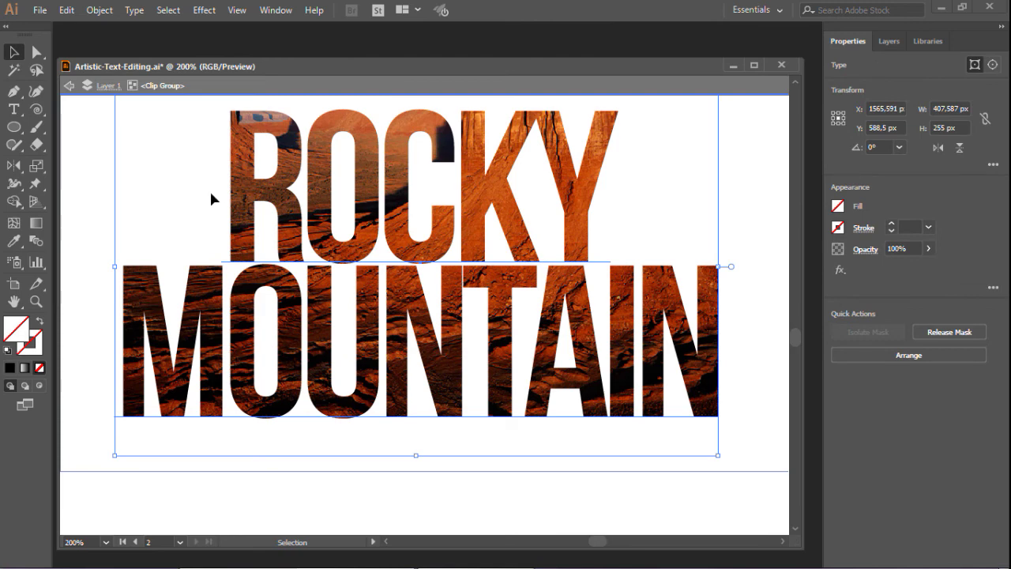
{"action": "double_click", "coordinate": [212, 201]}
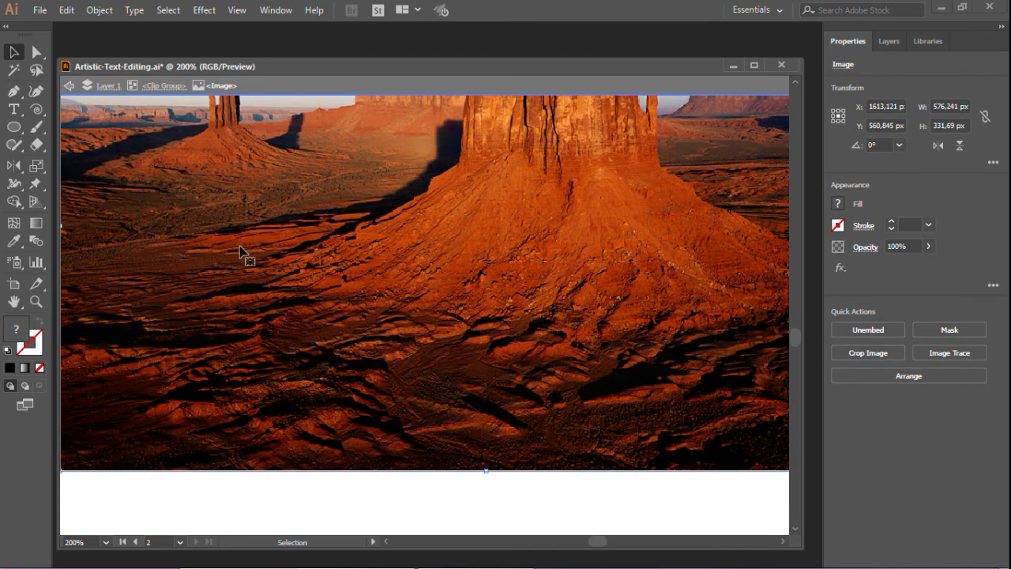
{"action": "scroll", "coordinate": [242, 273], "scroll_direction": "down", "scroll_amount": 2}
{"action": "mouse_move", "coordinate": [410, 266]}
{"action": "left_mouse_down"}
{"action": "mouse_move", "coordinate": [435, 256]}
{"action": "mouse_move", "coordinate": [516, 287]}
{"action": "mouse_move", "coordinate": [414, 257]}
{"action": "left_mouse_up"}
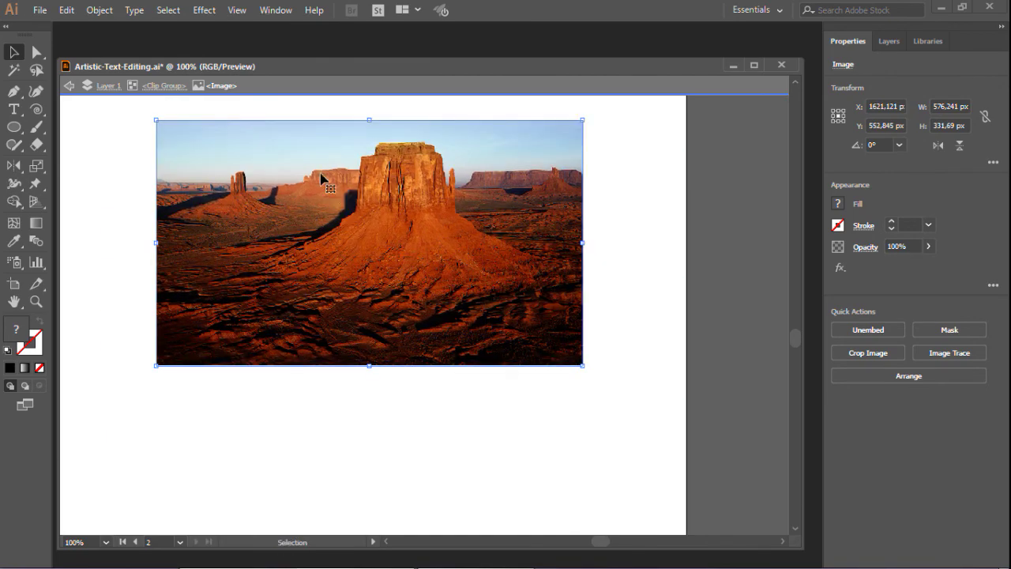
{"action": "left_click", "coordinate": [68, 88]}
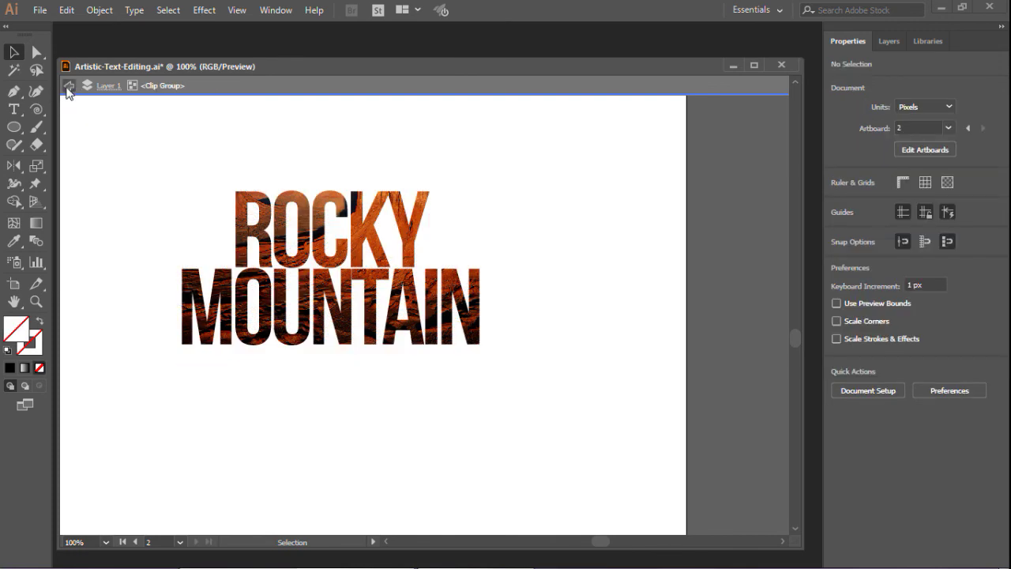
{"action": "left_click", "coordinate": [69, 88]}
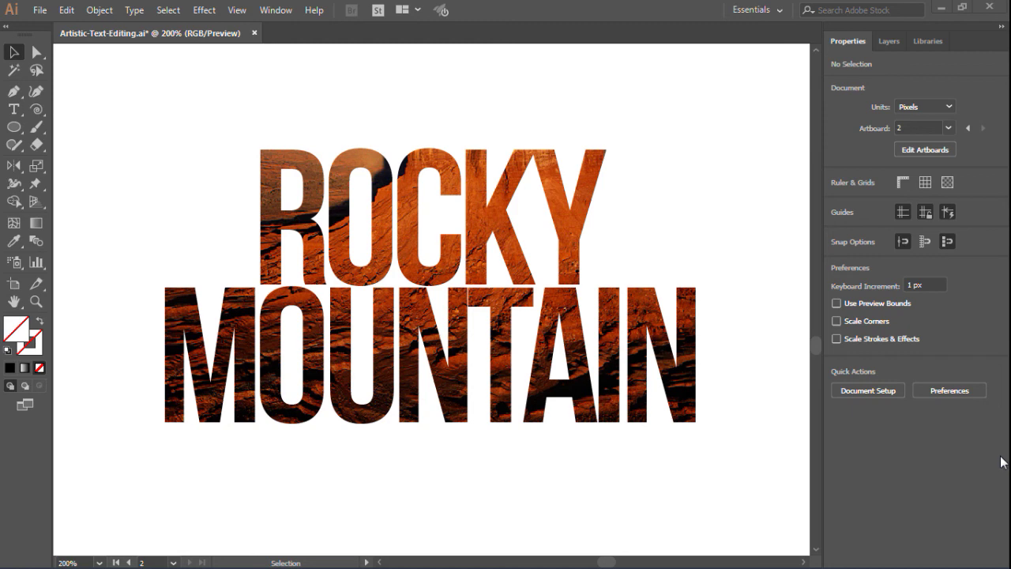
Step: Insert the word THE before ROCKY in the photo-filled text, keeping a space between the words, and deselect
{"action": "left_click", "coordinate": [14, 109]}
{"action": "left_click", "coordinate": [275, 205]}
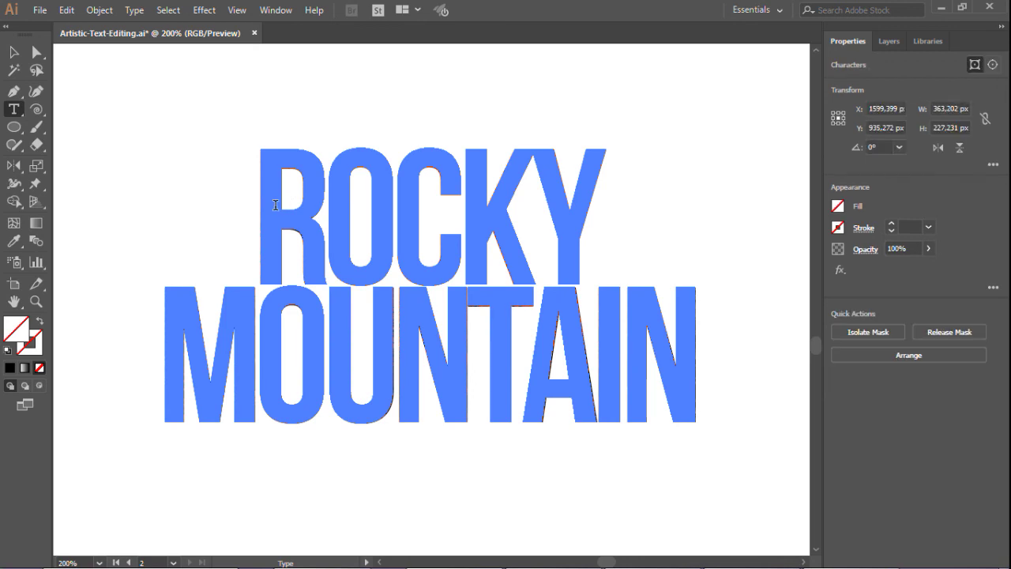
{"action": "type", "text": "TH"}
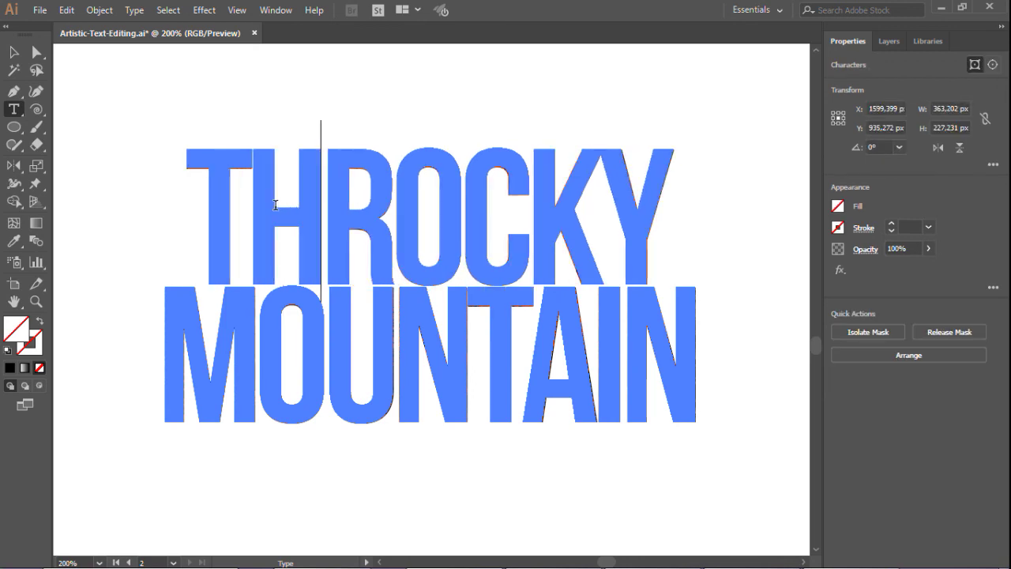
{"action": "type", "text": "E"}
{"action": "key", "text": "Escape"}
{"action": "left_click", "coordinate": [104, 71]}
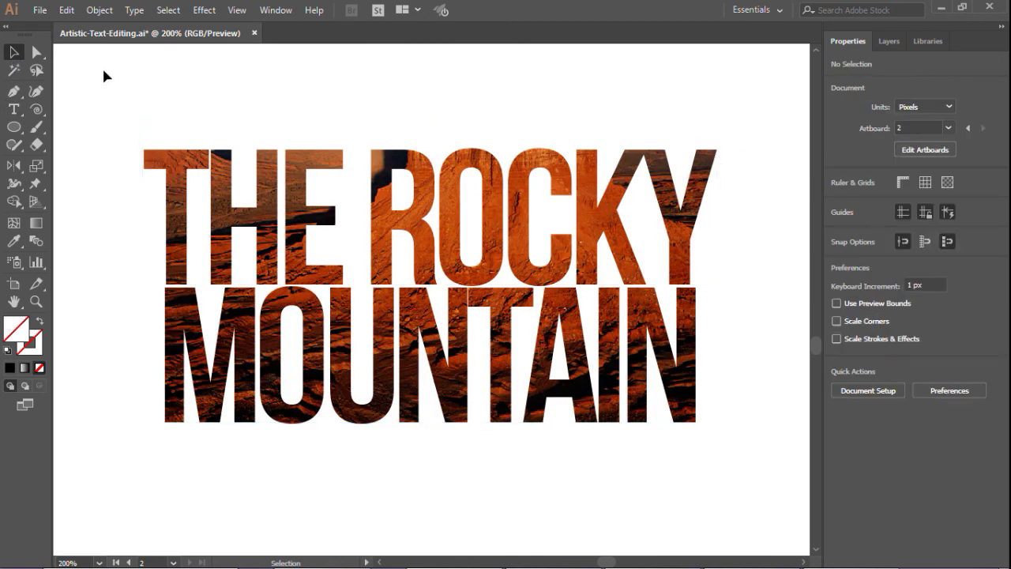